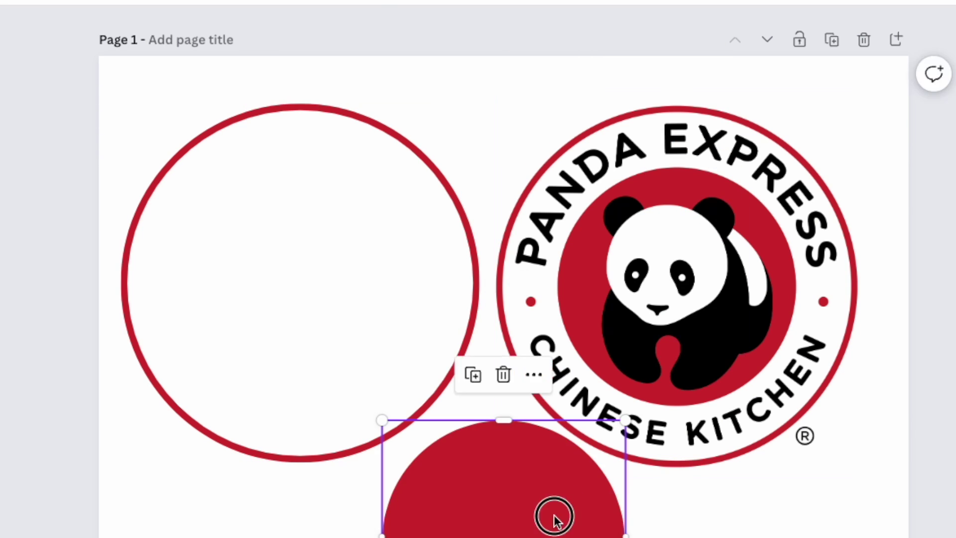
Arrange the red circle and the curved "PANDA EXPRESS" and "CHINESE KITCHEN" texts inside the red ring to match the reference logo.
drag(510, 461, 526, 329)
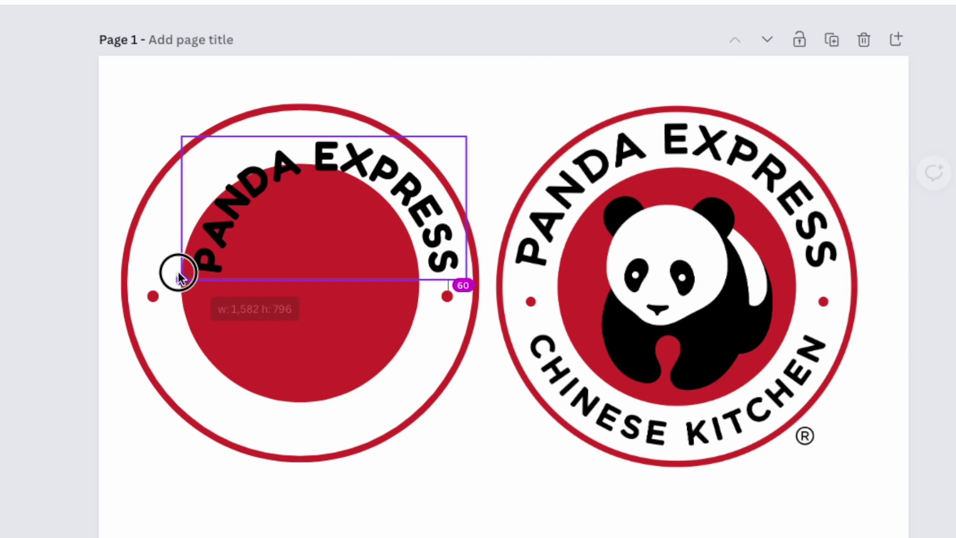
drag(180, 273, 135, 275)
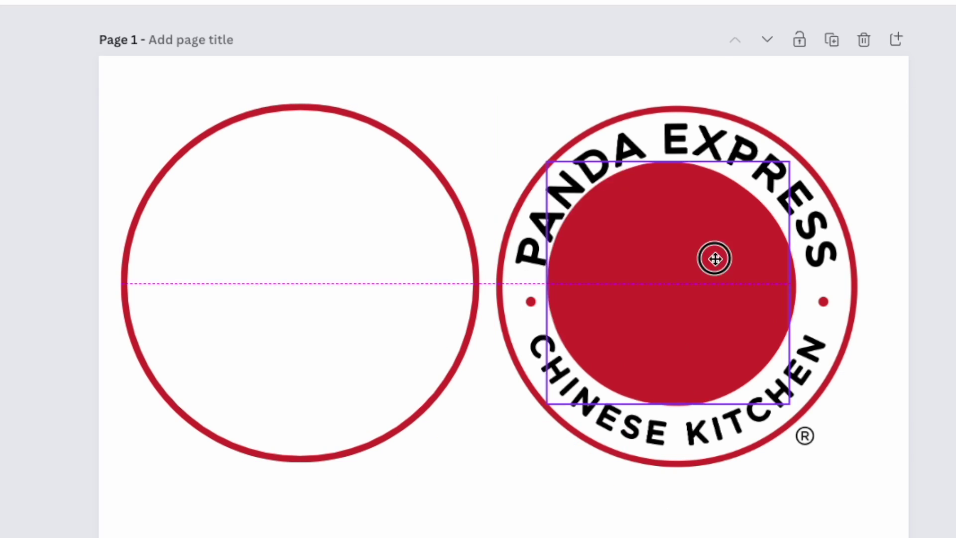
drag(714, 258, 343, 261)
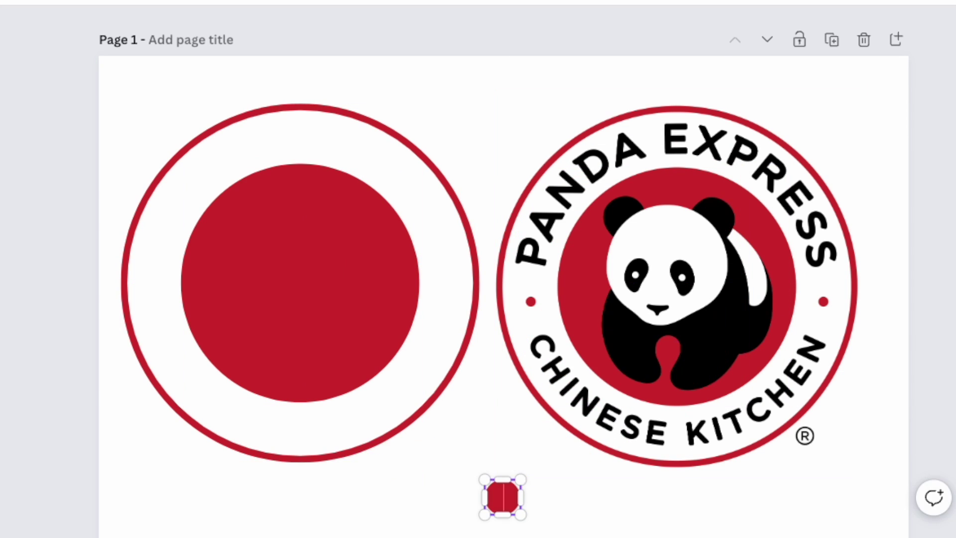
click(687, 316)
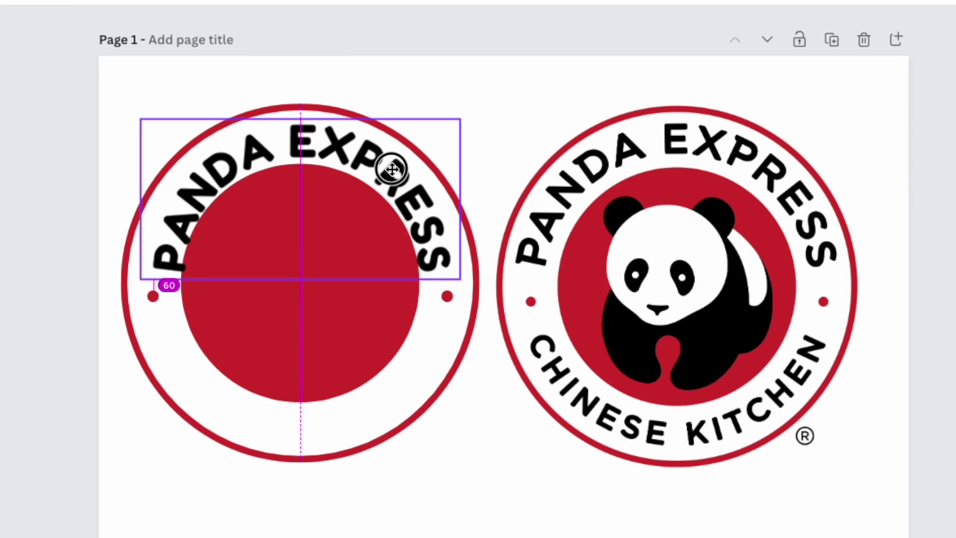
drag(392, 169, 392, 168)
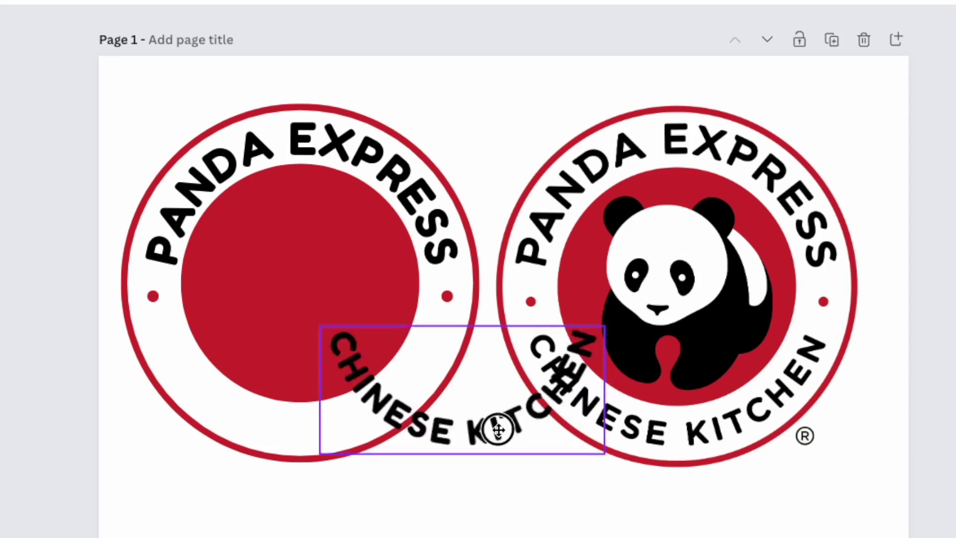
drag(497, 427, 360, 437)
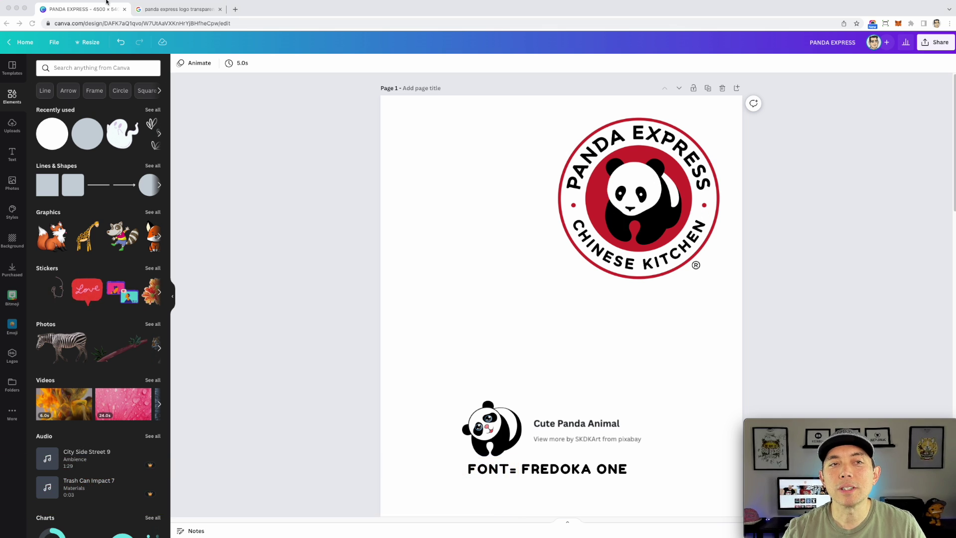
Switch to the Google Images results for "panda express logo transparent" and preview the first Panda Express logo.
click(175, 10)
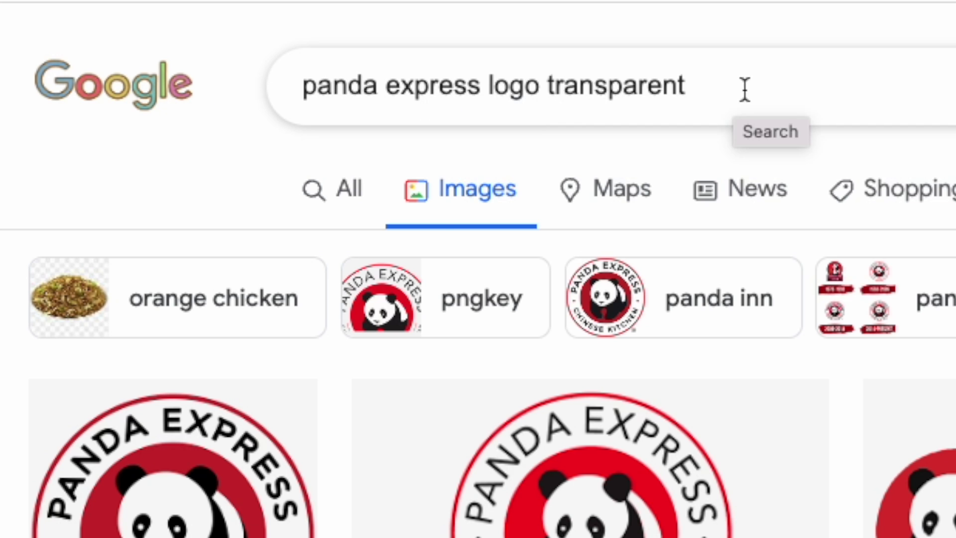
click(199, 505)
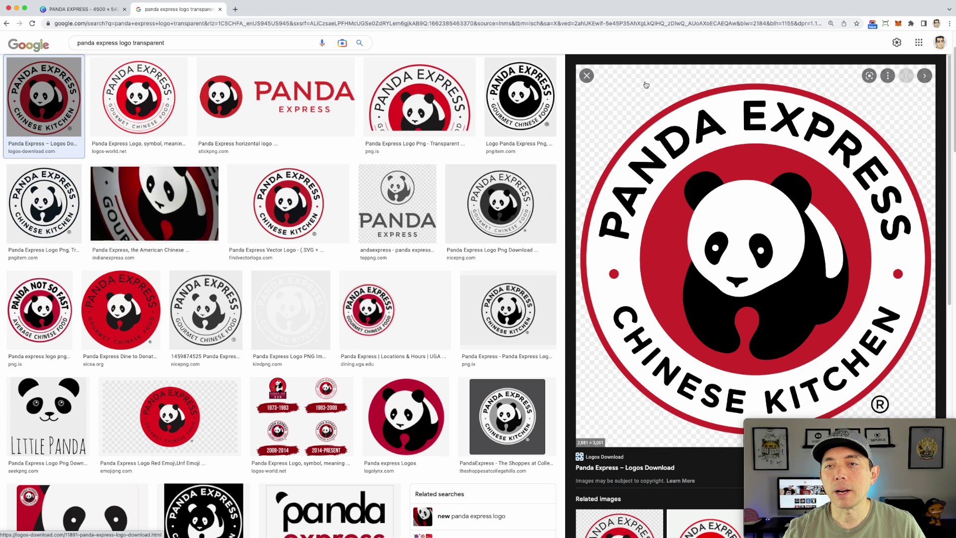
click(342, 42)
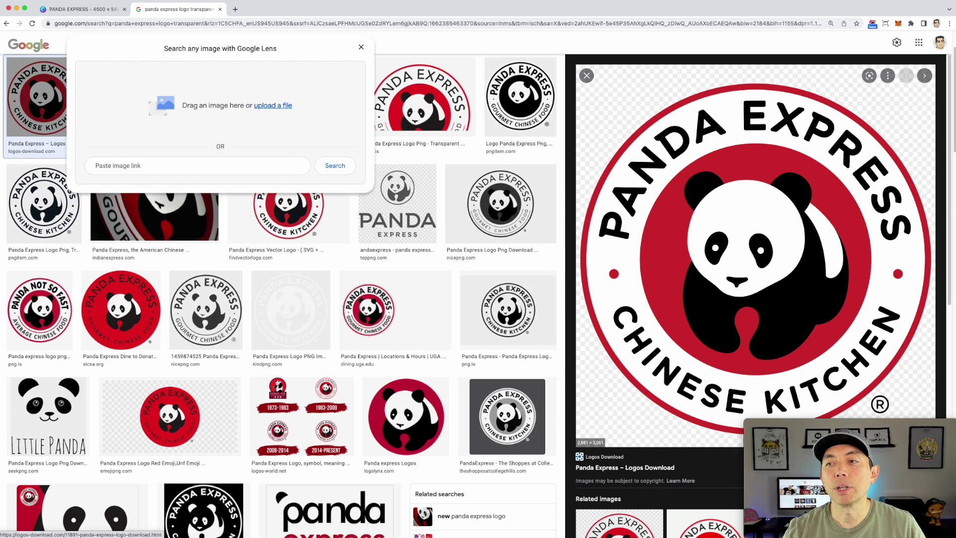
key(Escape)
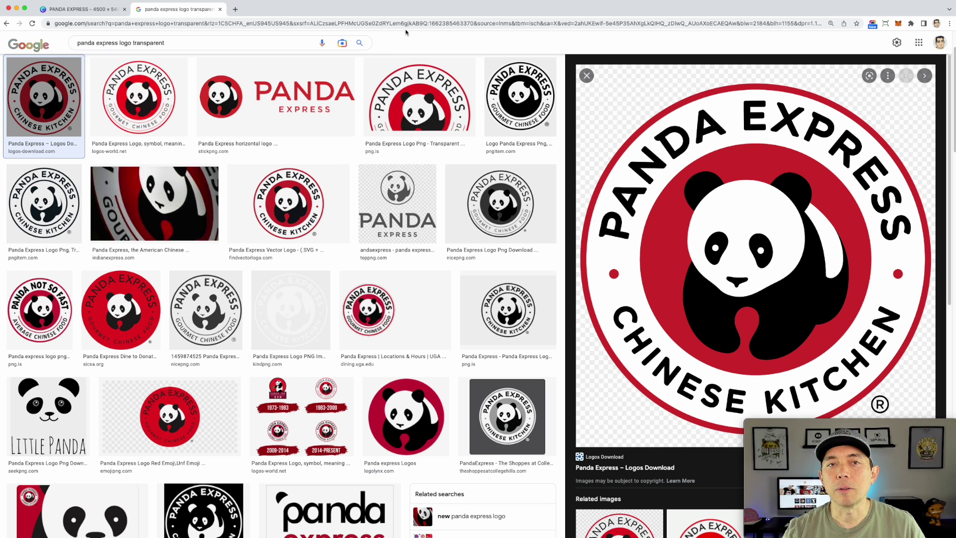
Switch to Canva and try placing a scaled-down copy of the Panda Express logo beside the original, removing it at the end.
click(100, 11)
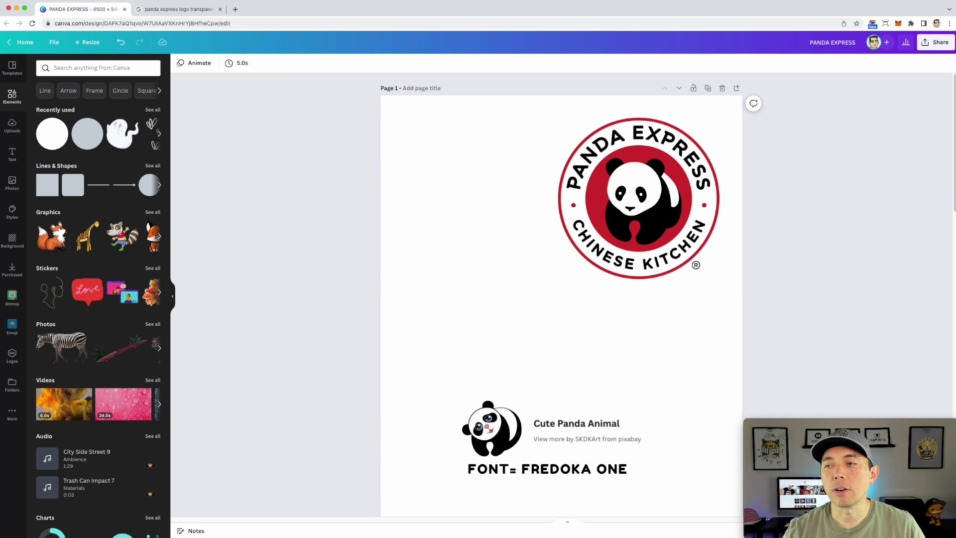
drag(576, 213, 525, 228)
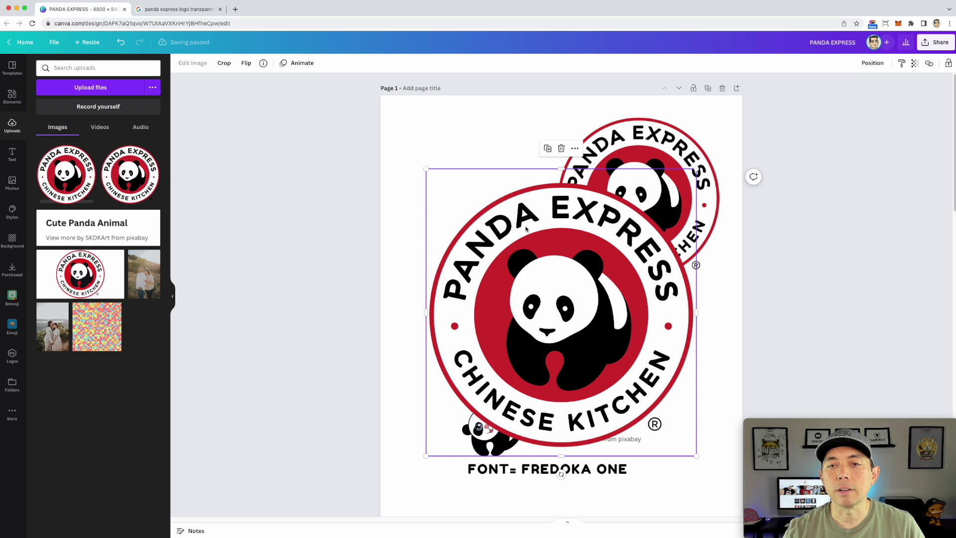
drag(633, 285, 623, 211)
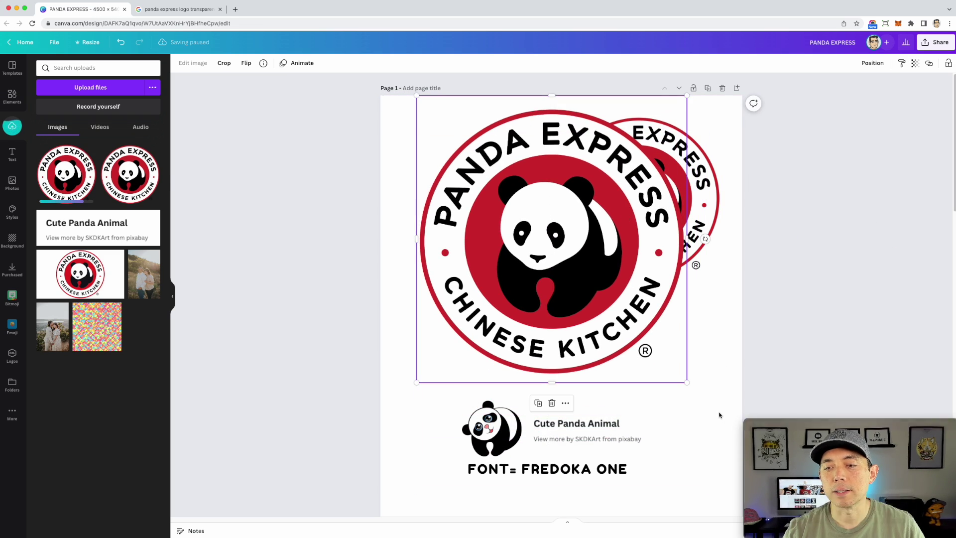
drag(687, 383, 552, 294)
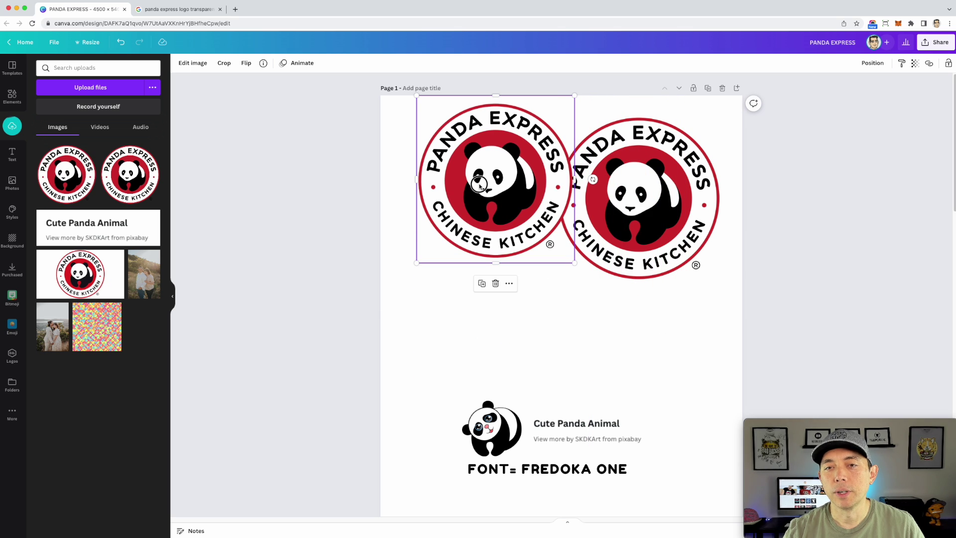
key(Delete)
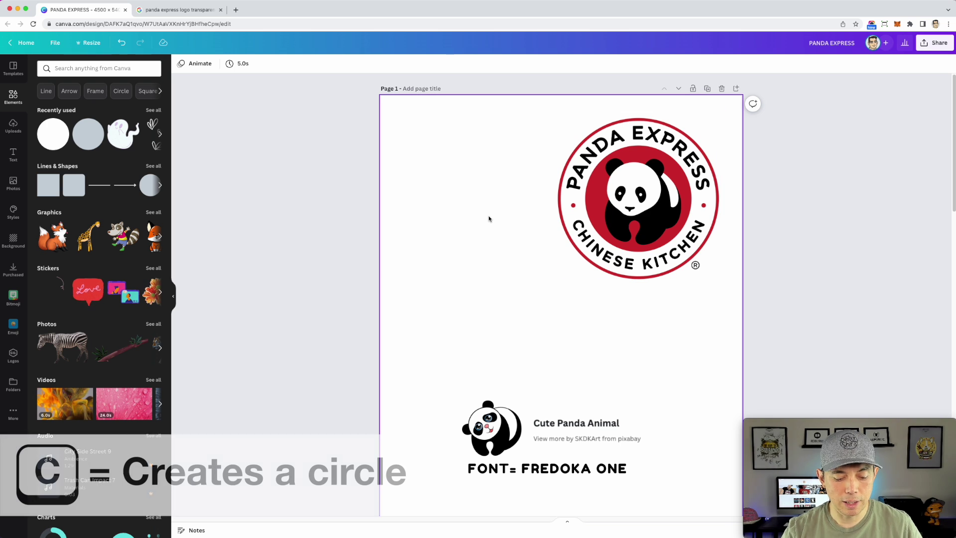
Create a circle, scale it to the diameter of the reference logo's outer ring, and place it beside the logo in the empty area.
key(c)
drag(550, 271, 634, 151)
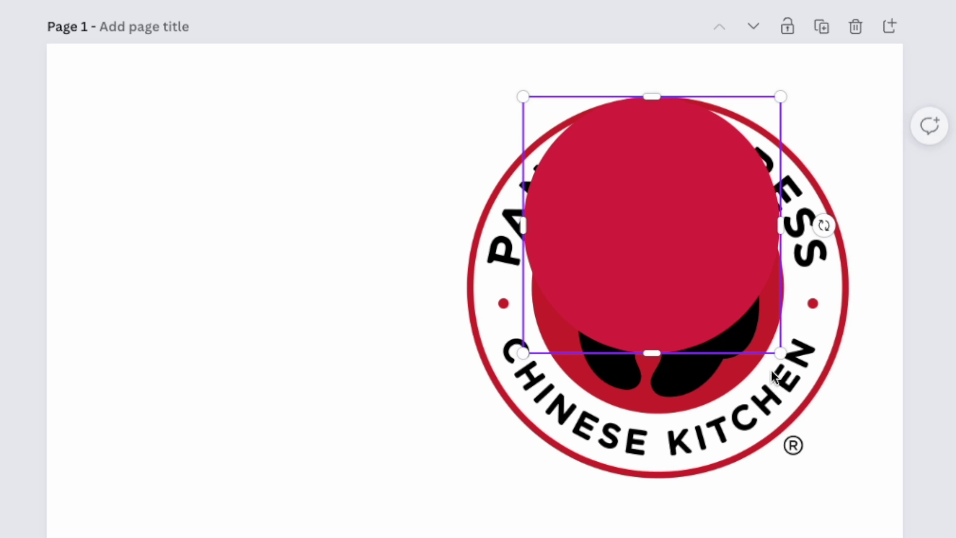
drag(780, 352, 913, 474)
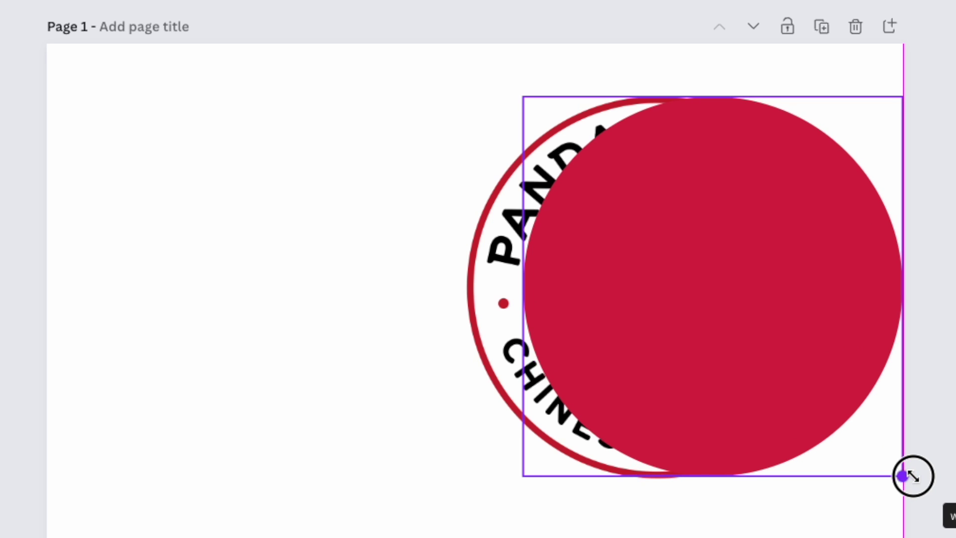
double_click(753, 295)
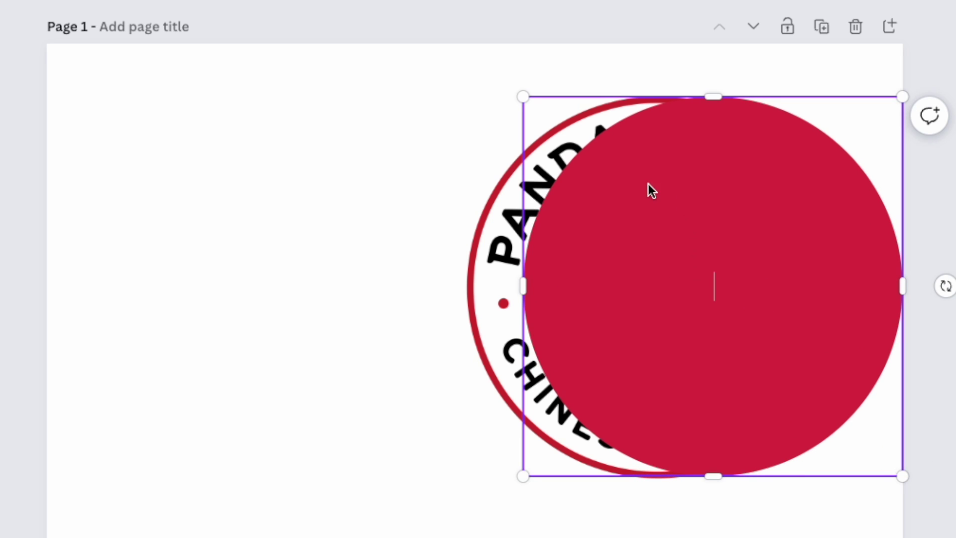
drag(649, 184, 205, 175)
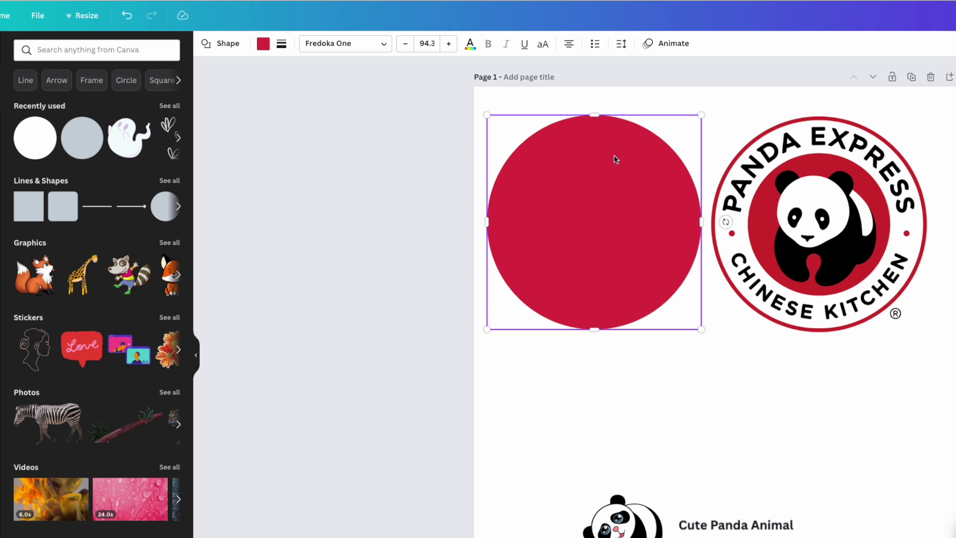
Fill the circle with white #ffffff and give it a solid border.
click(263, 46)
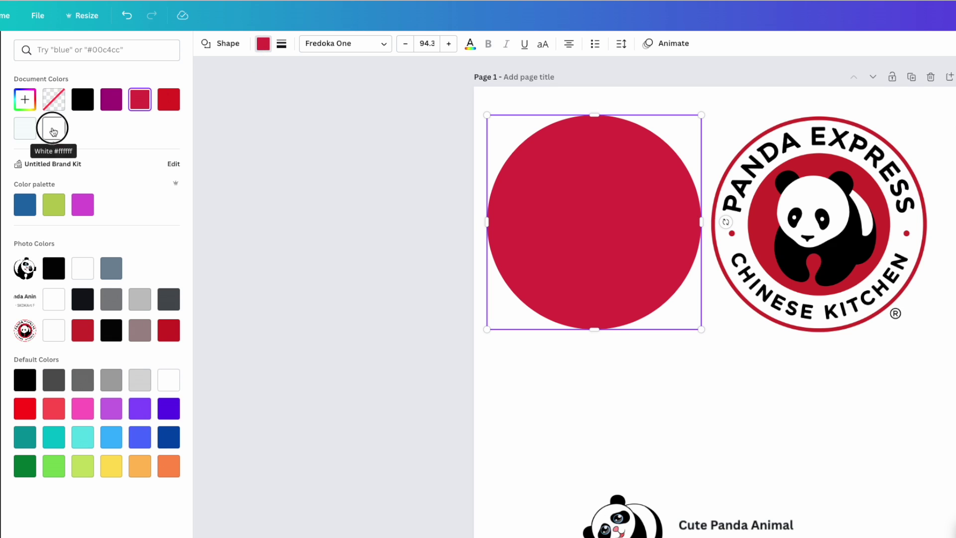
click(53, 131)
click(281, 47)
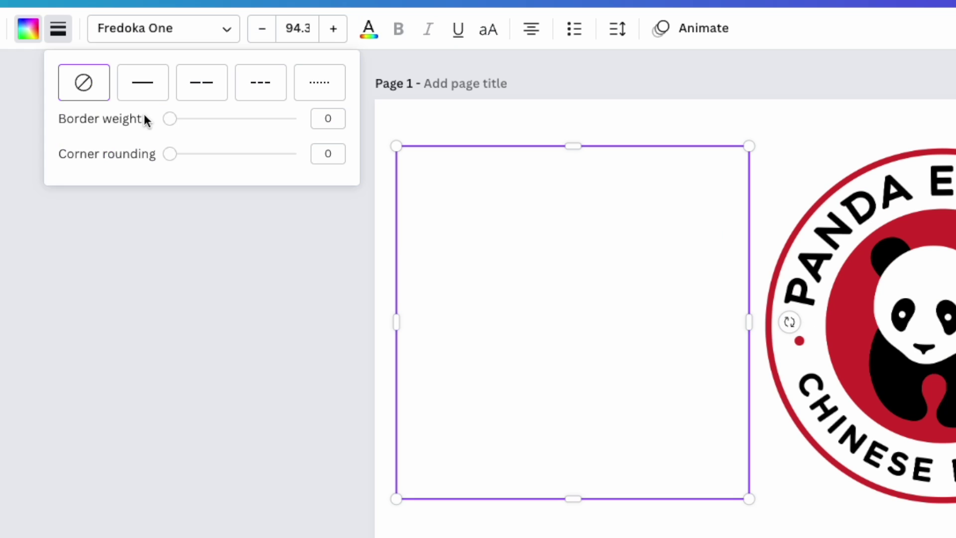
click(147, 87)
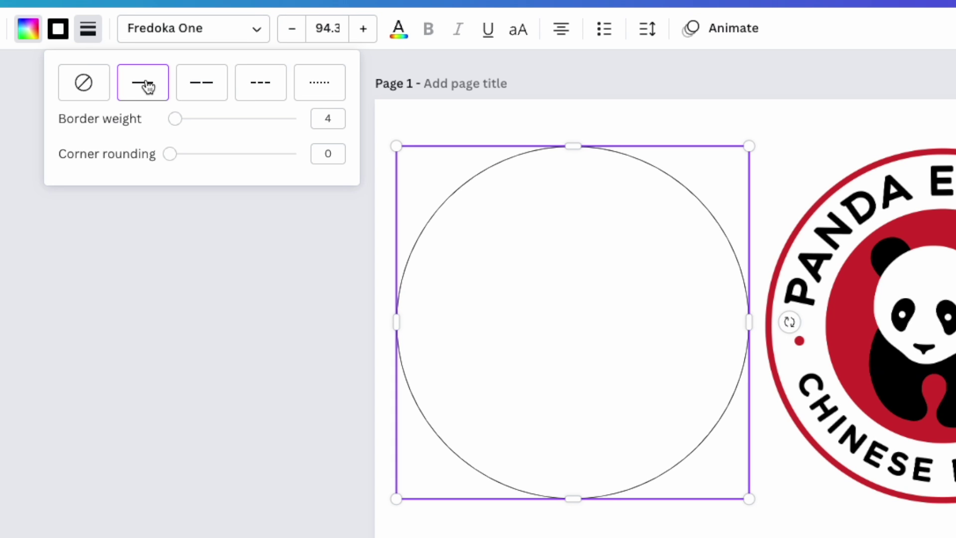
Try the dashed and dotted border styles on the circle with a border weight of 25.
click(208, 95)
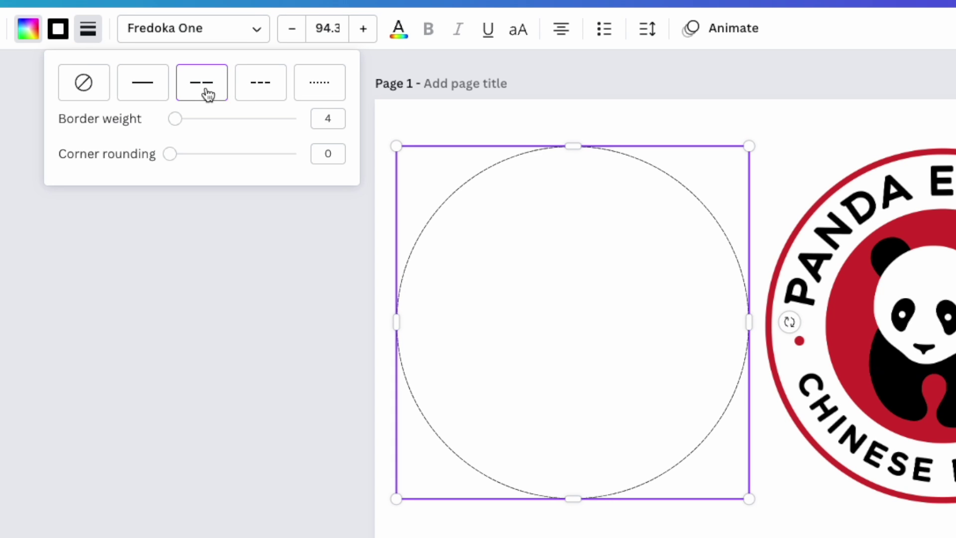
click(273, 90)
click(339, 88)
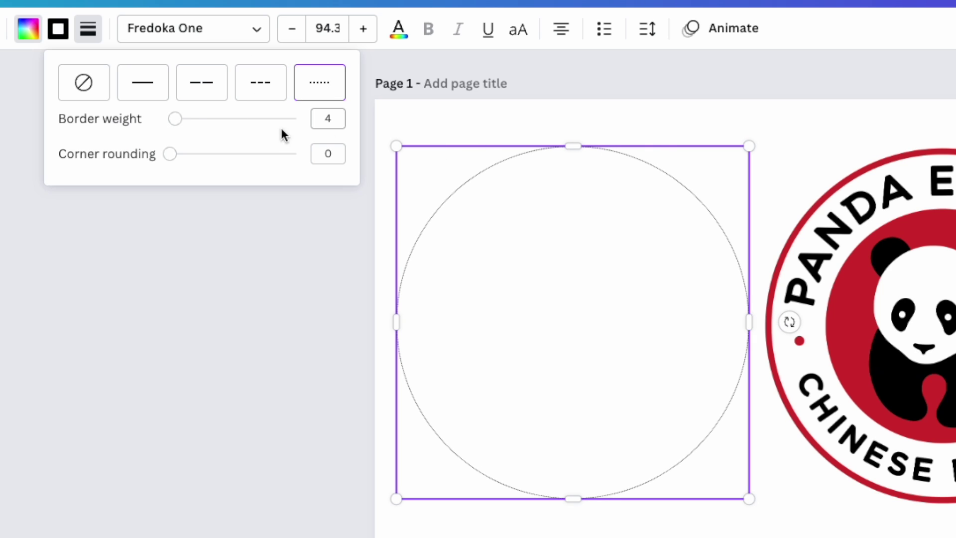
drag(175, 120, 196, 122)
drag(198, 119, 202, 118)
click(260, 92)
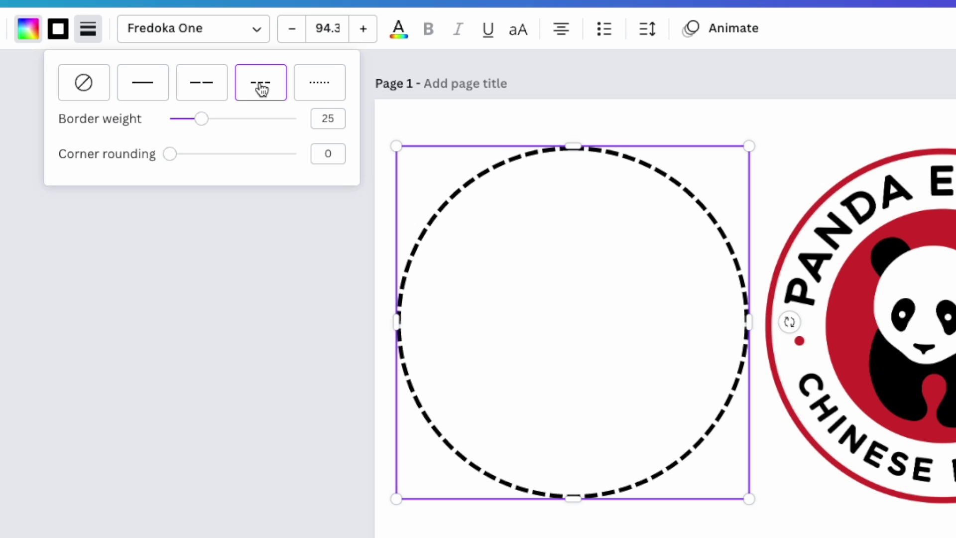
click(212, 88)
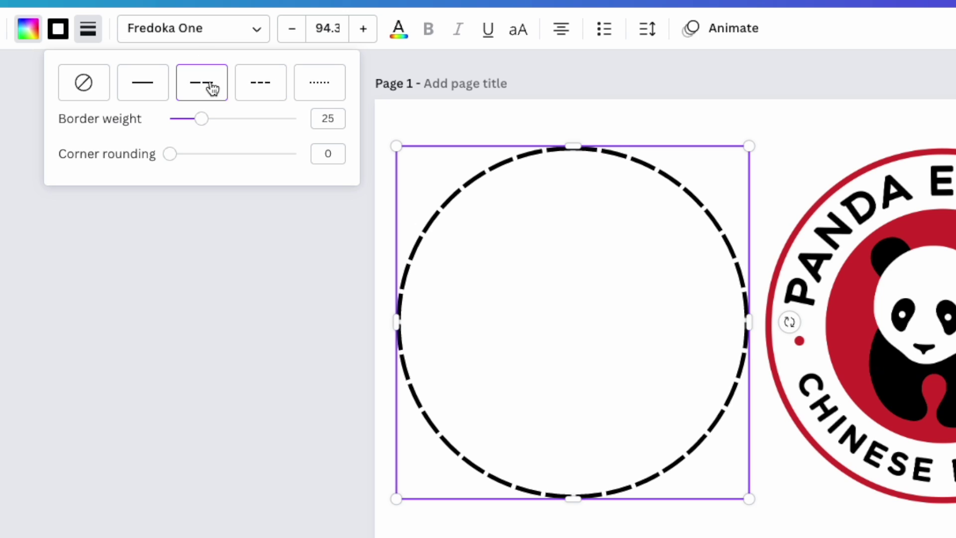
Set the circle's border to a solid line with a weight of 37.
click(145, 91)
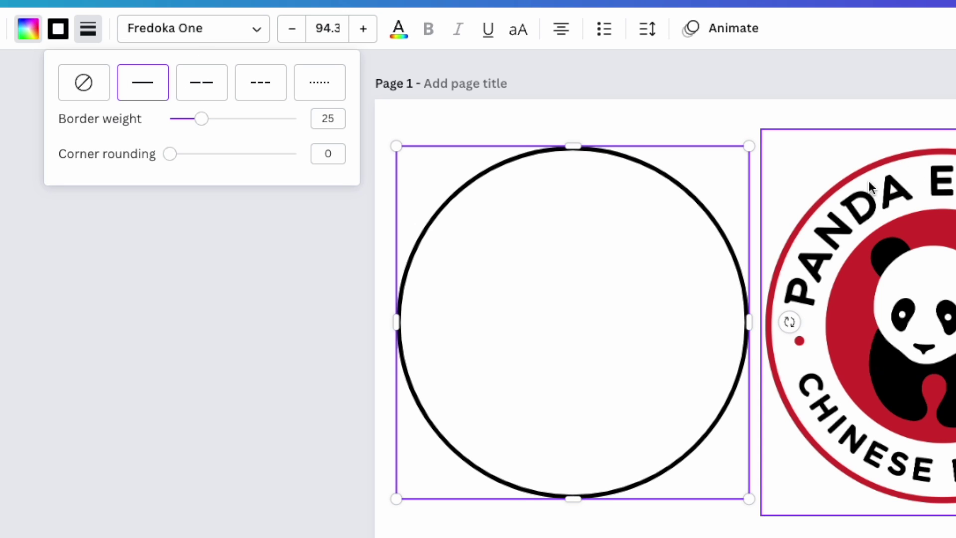
drag(200, 126, 218, 127)
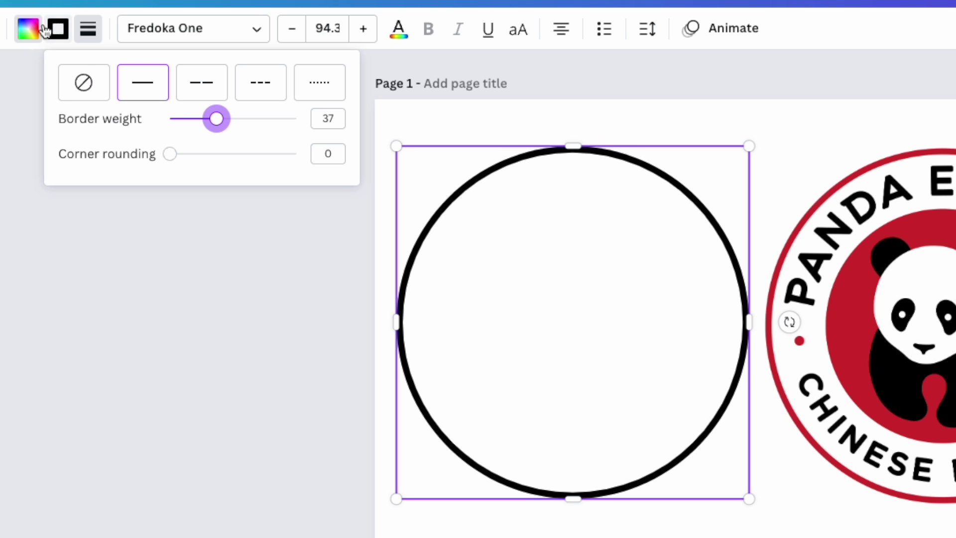
Fill the circle with the red #D02B2E sampled from the reference logo's inner disc using the eyedropper.
click(28, 31)
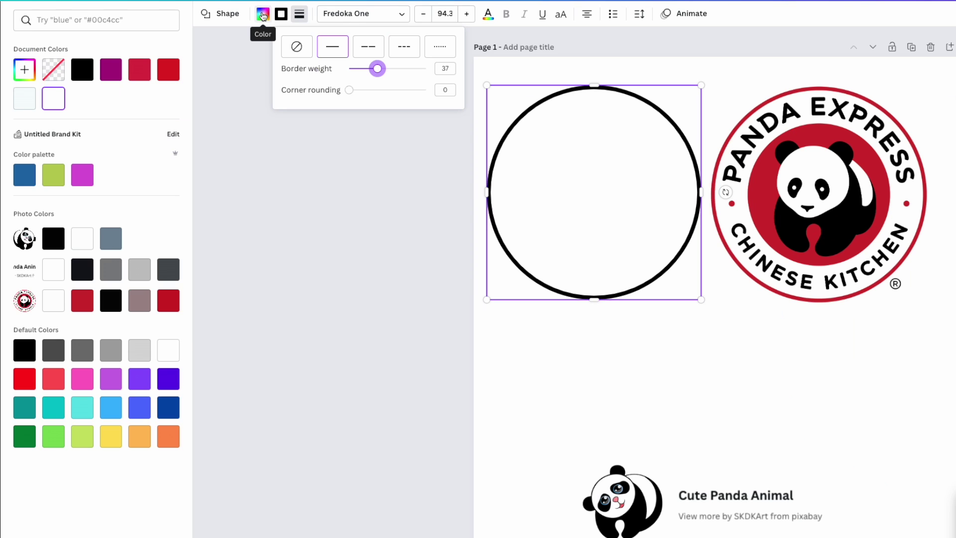
click(28, 31)
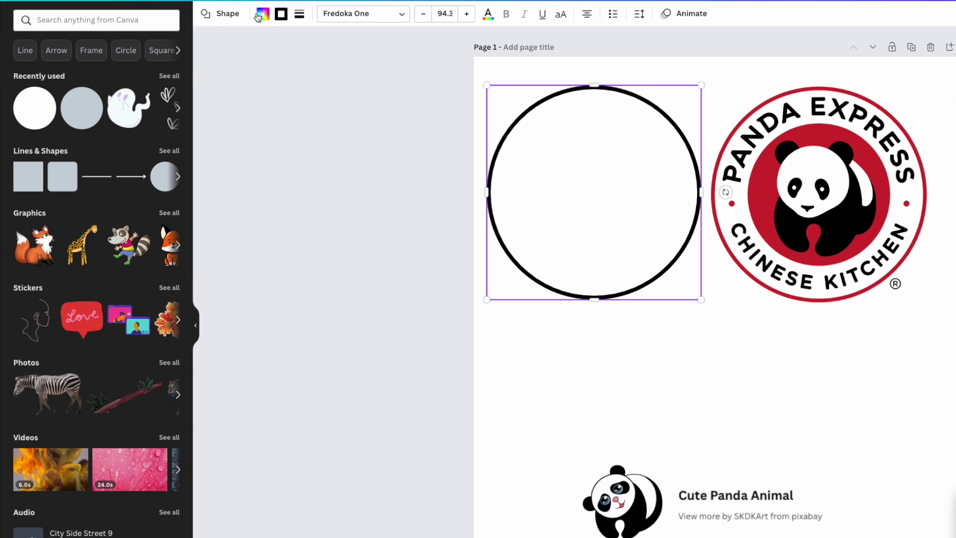
click(262, 15)
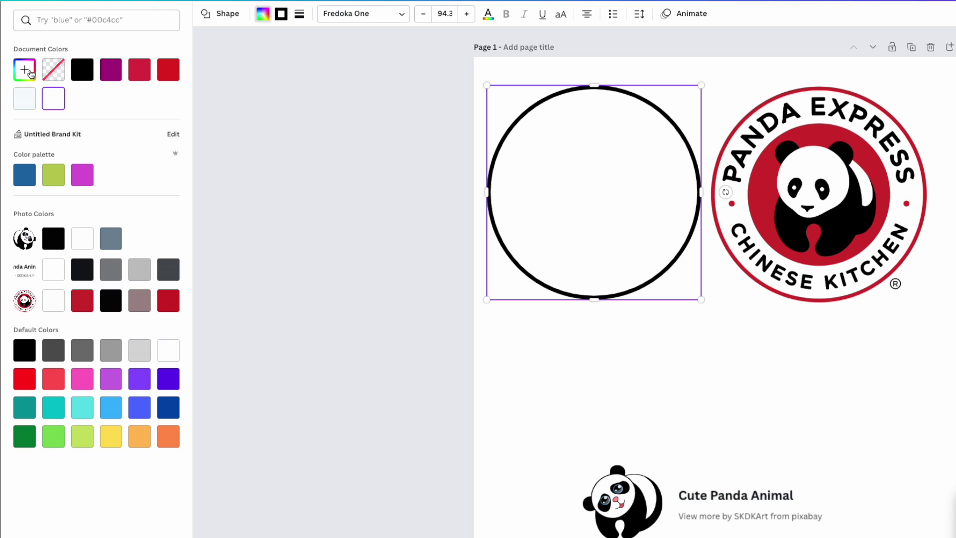
click(25, 73)
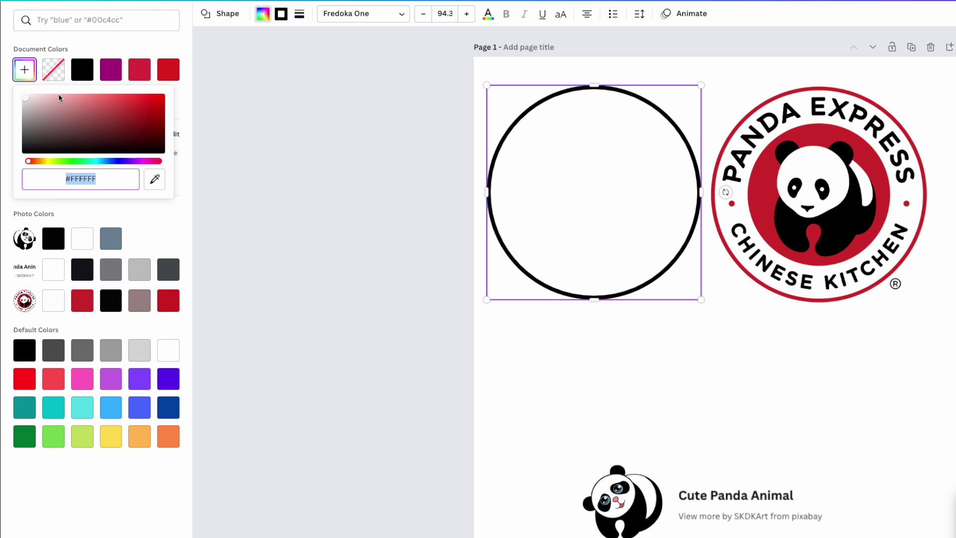
click(160, 181)
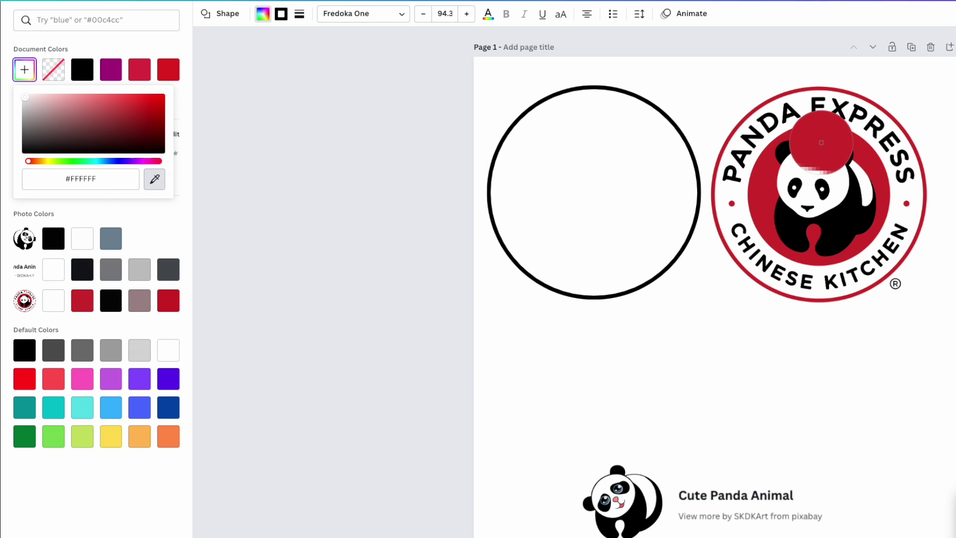
click(823, 136)
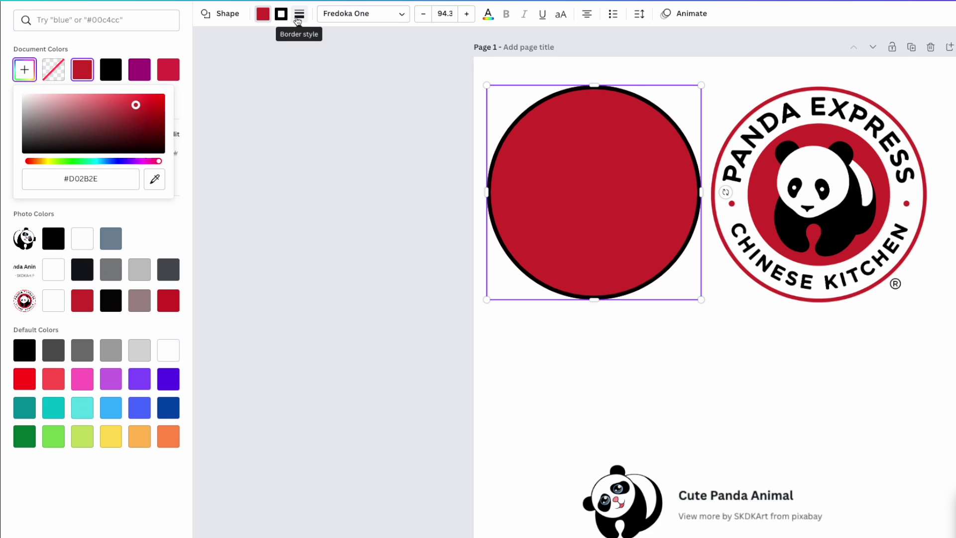
Color the circle's border with the red sampled from the reference logo using the eyedropper, and fill the circle with white #ffffff.
click(282, 14)
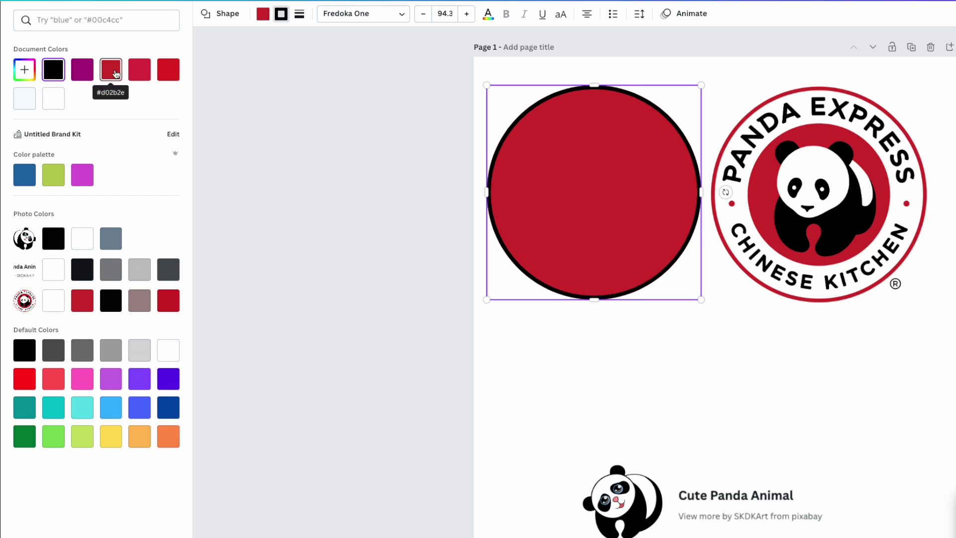
click(24, 70)
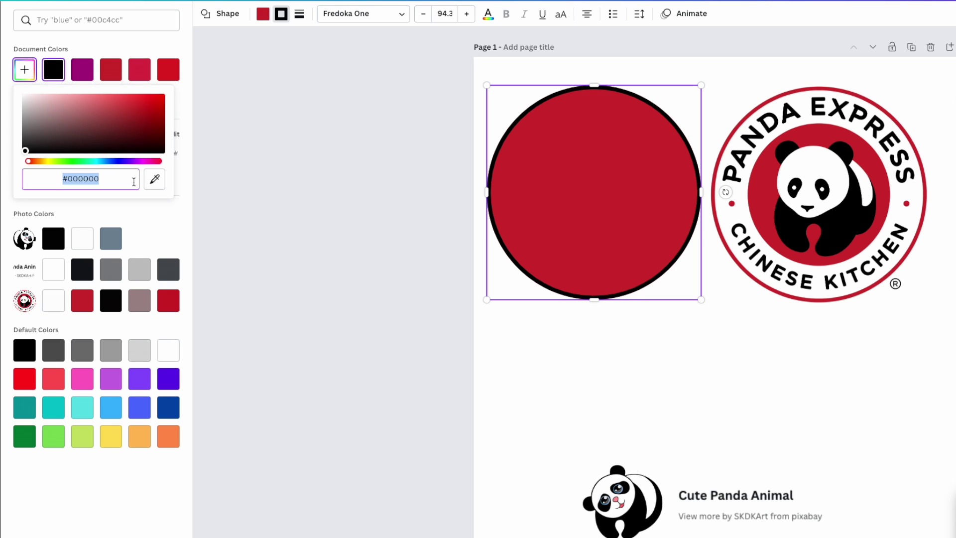
click(155, 178)
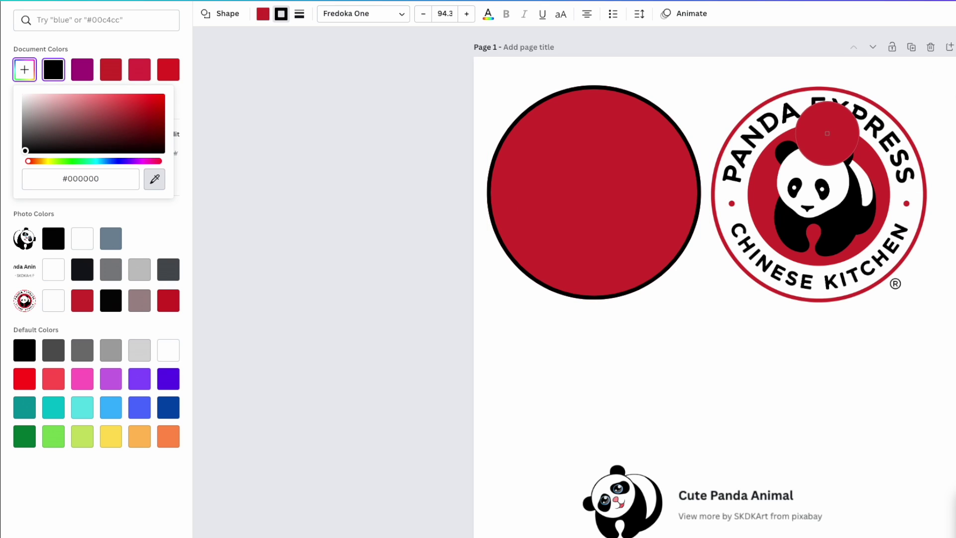
click(825, 139)
click(263, 14)
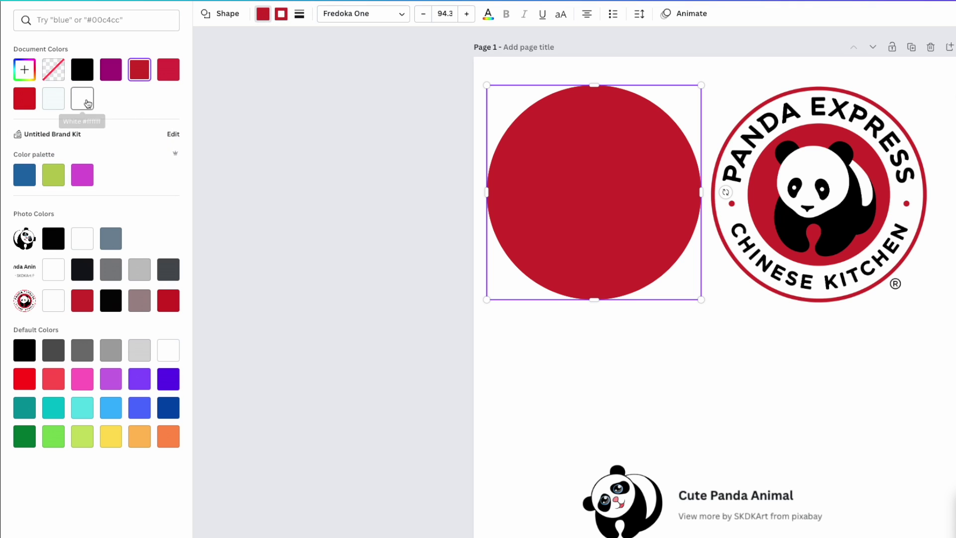
click(87, 104)
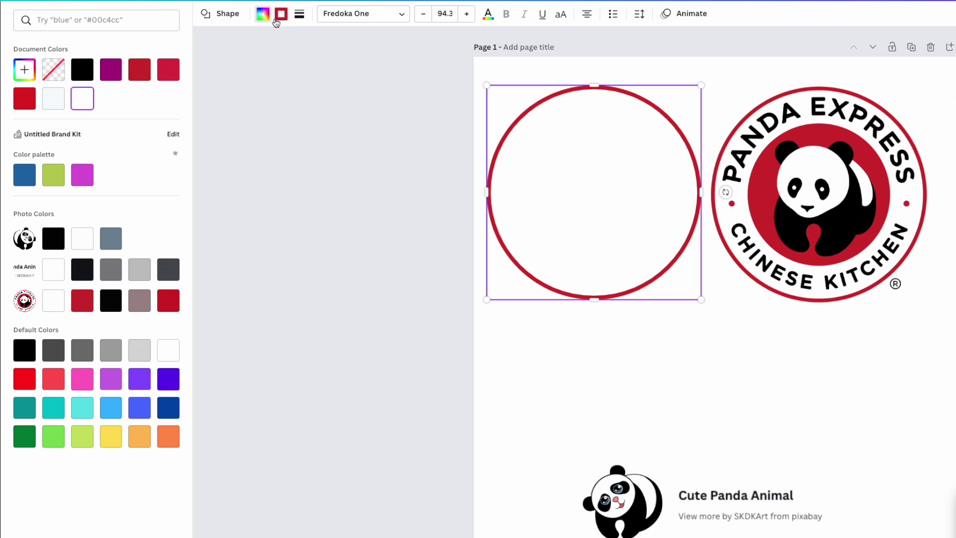
Search the elements for "circle" and add the plain solid circle shape to the page.
click(739, 83)
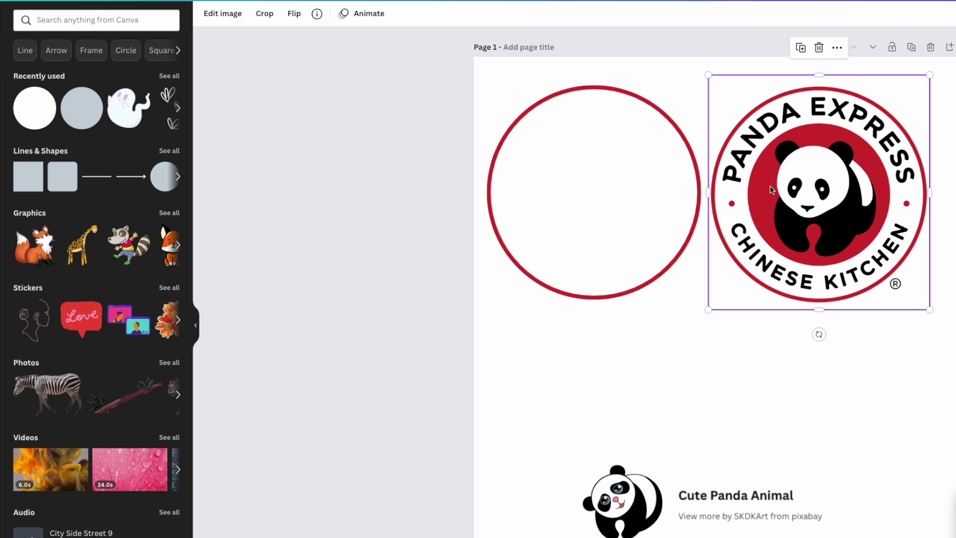
click(51, 23)
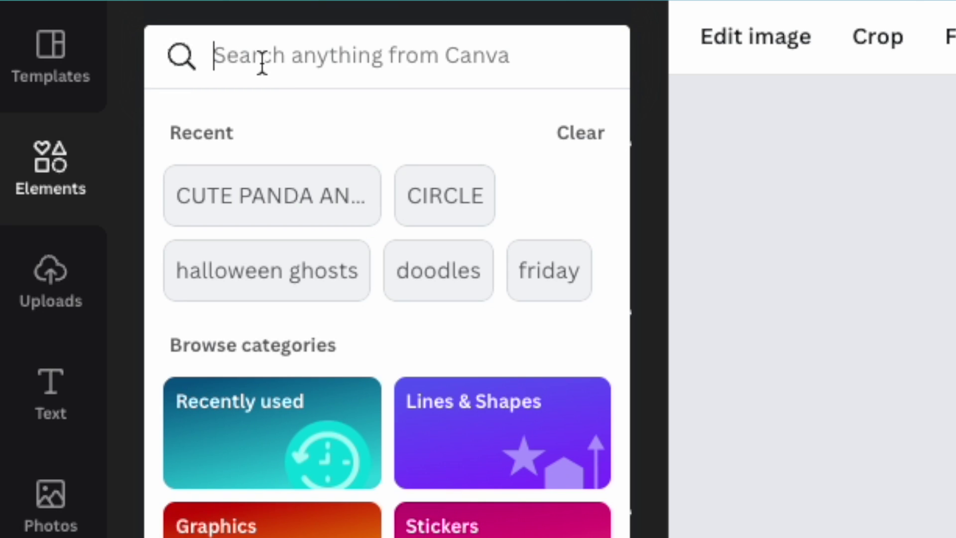
text(circle)
key(Return)
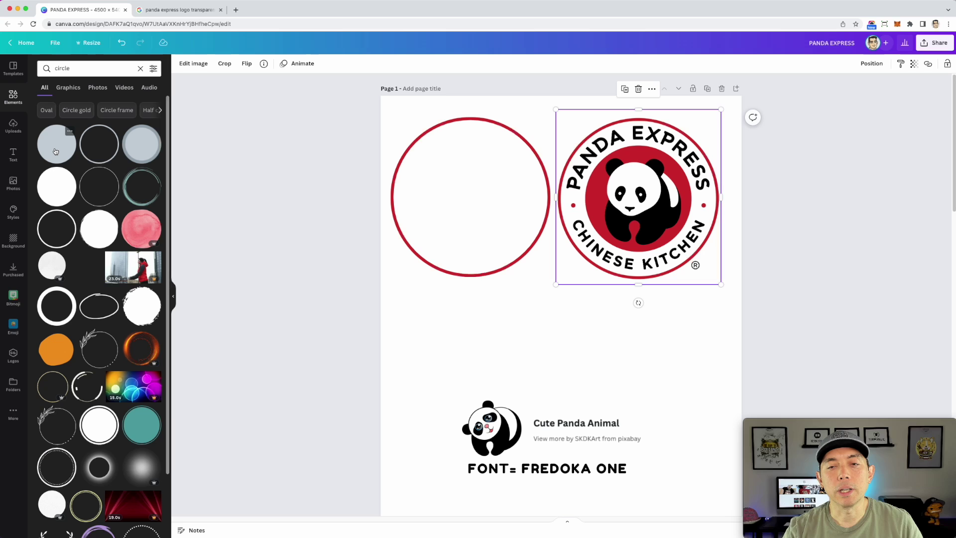
click(214, 381)
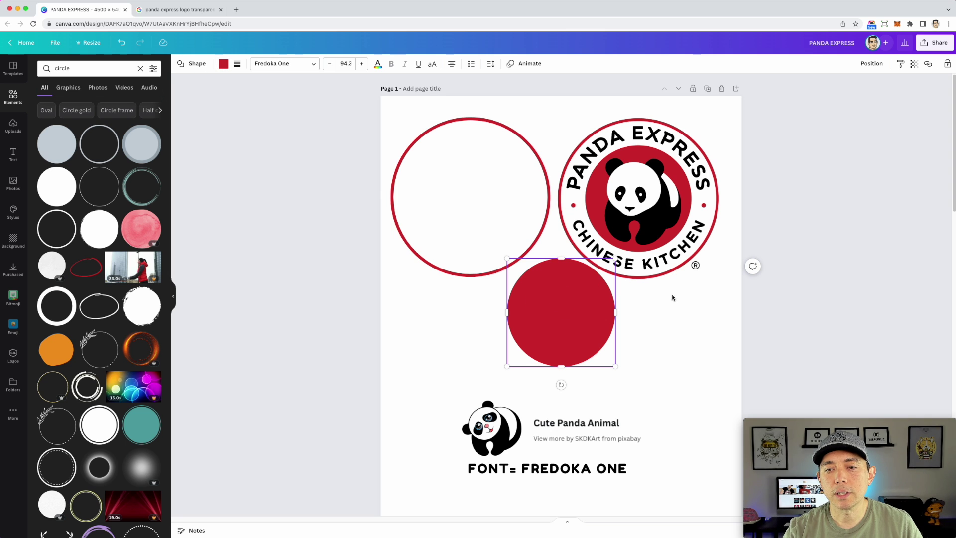
Resize the red circle to match the reference logo's inner disc and center it inside the red-bordered circle.
drag(586, 299, 640, 189)
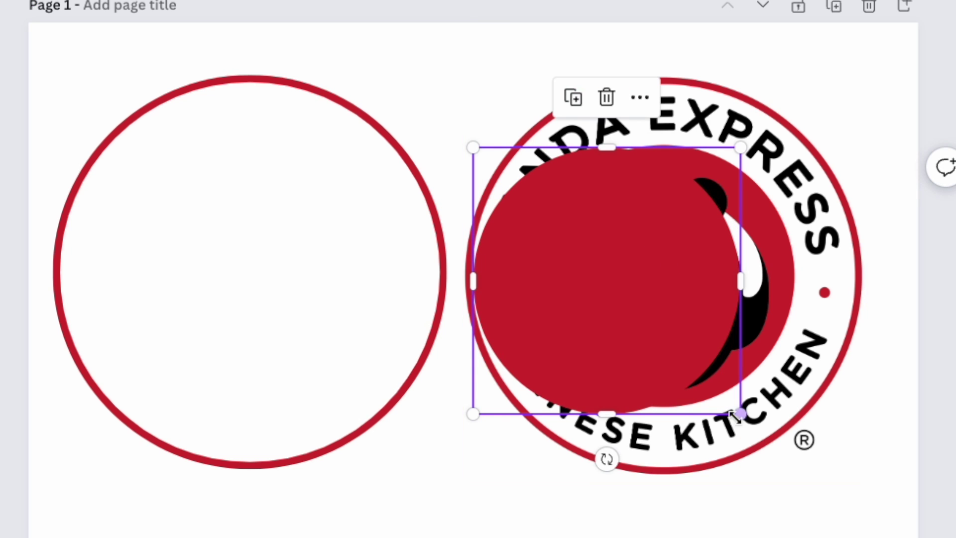
drag(735, 417, 728, 411)
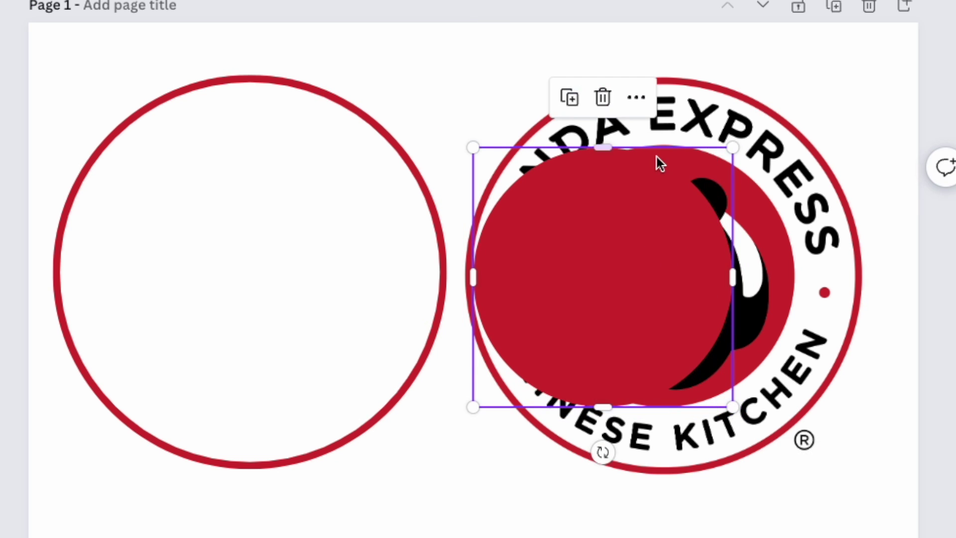
drag(733, 148, 737, 145)
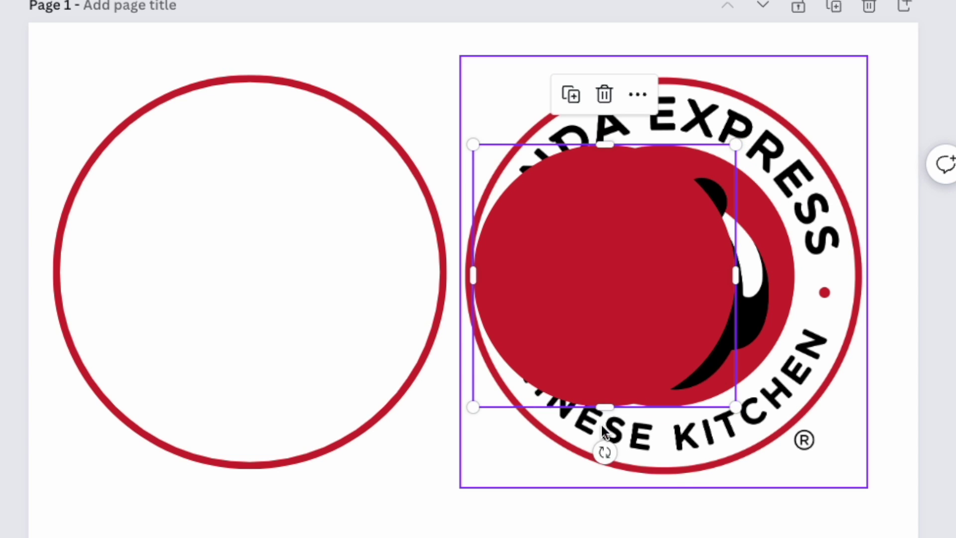
drag(625, 260, 276, 260)
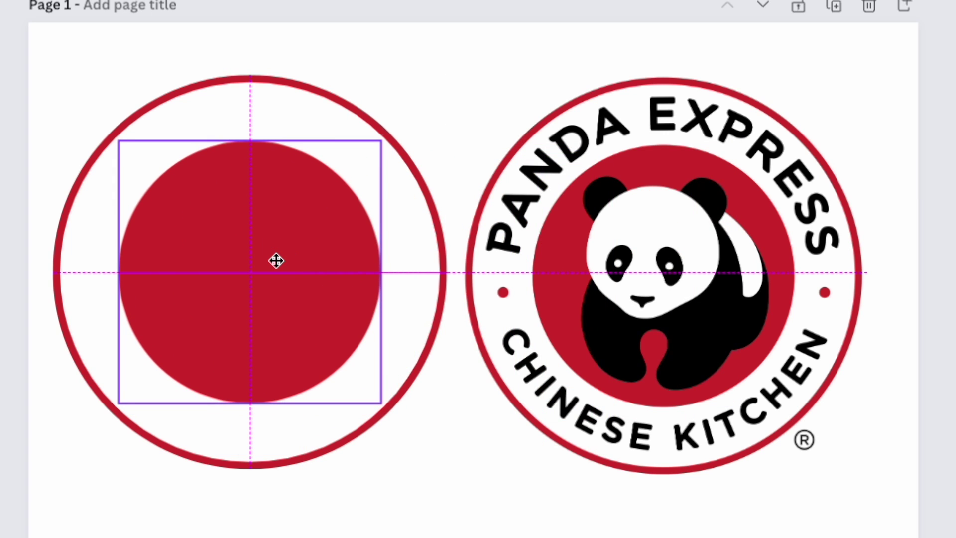
Select the outer ring and inner disc together and check their middle and center alignment options.
click(351, 101)
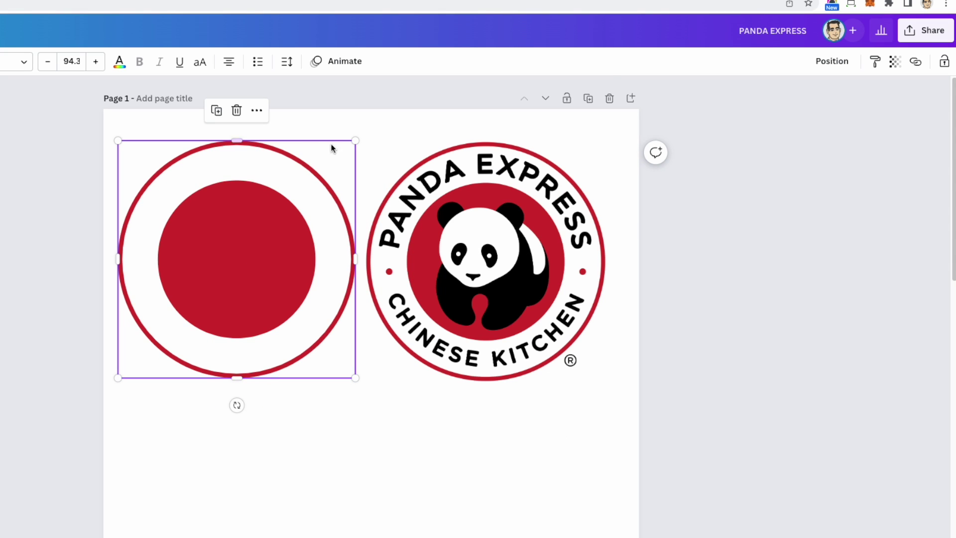
shift+click(251, 223)
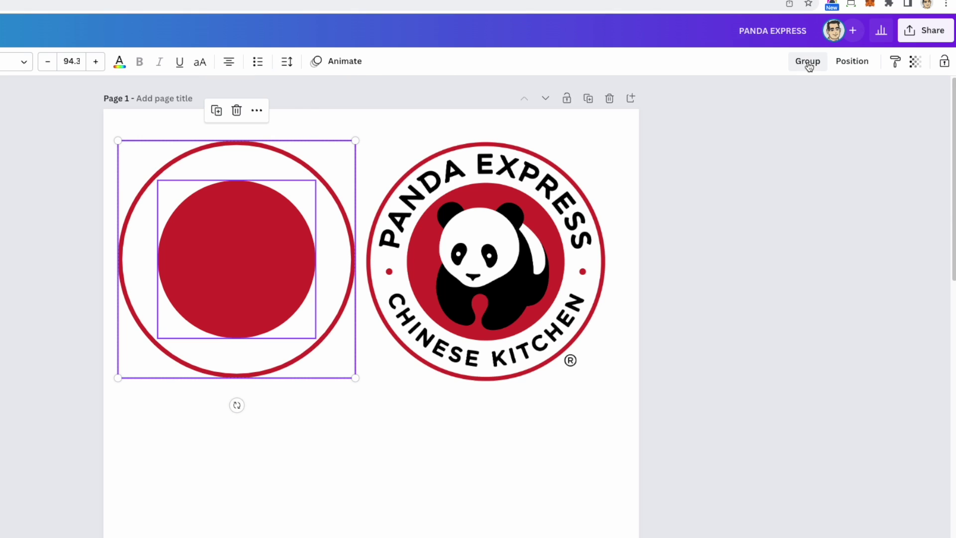
click(850, 62)
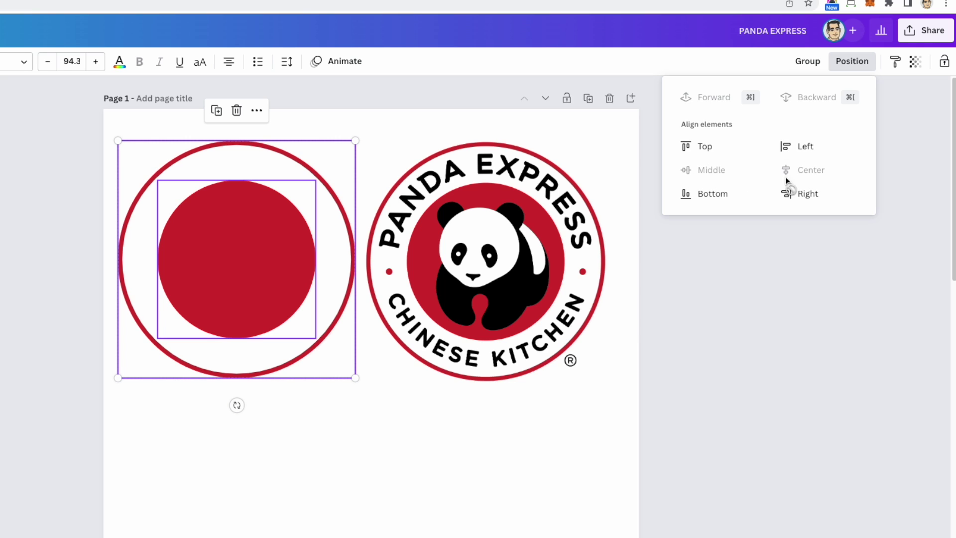
click(339, 471)
click(339, 471)
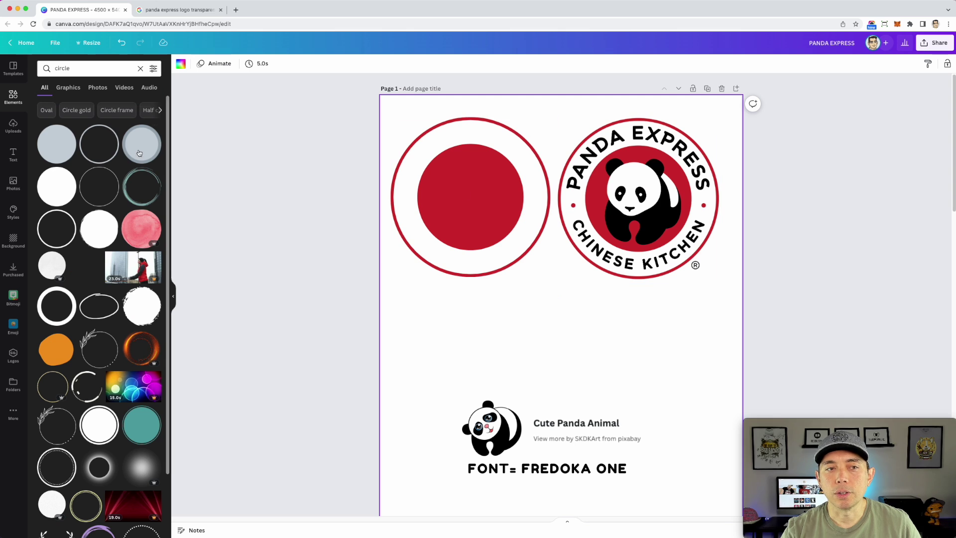
Add another solid circle shape, shrink it as far as it goes and move it below the two logos.
click(62, 153)
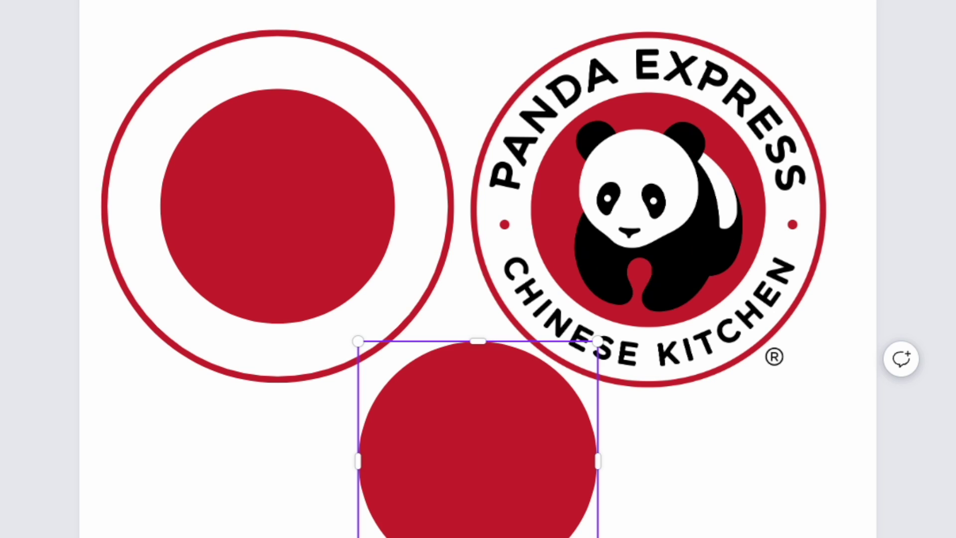
drag(597, 537, 395, 379)
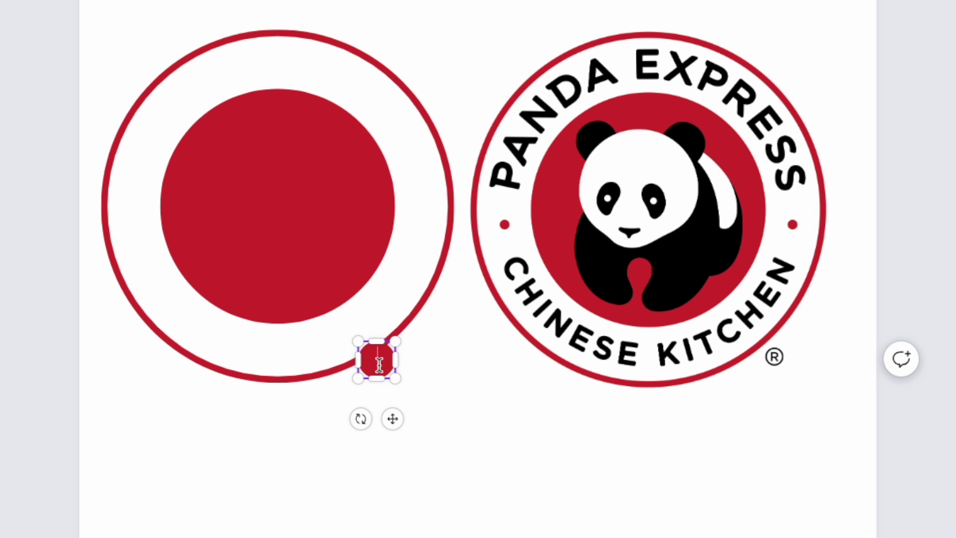
drag(397, 422, 500, 476)
drag(496, 437, 490, 428)
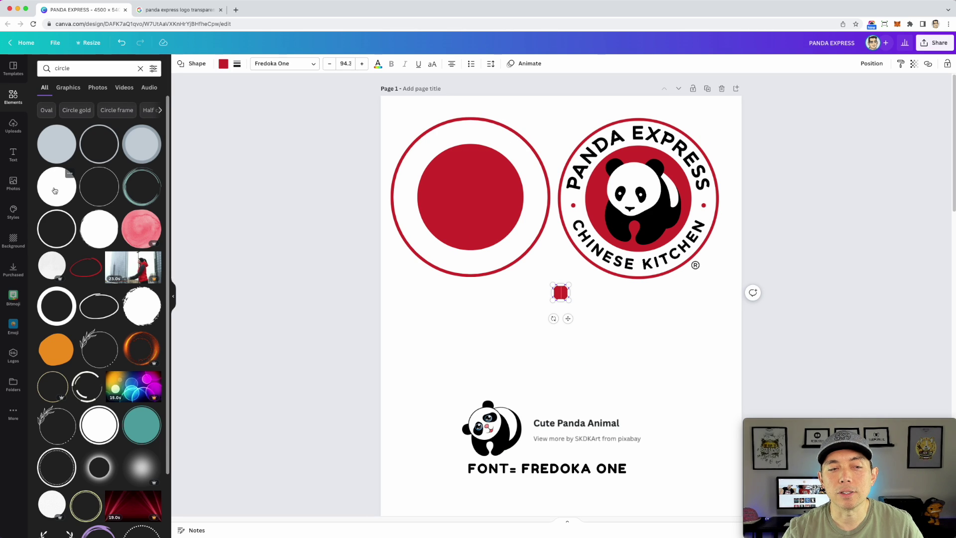
Add the white circle graphic from the search results and recolor it with the red sampled from the reference logo.
click(55, 190)
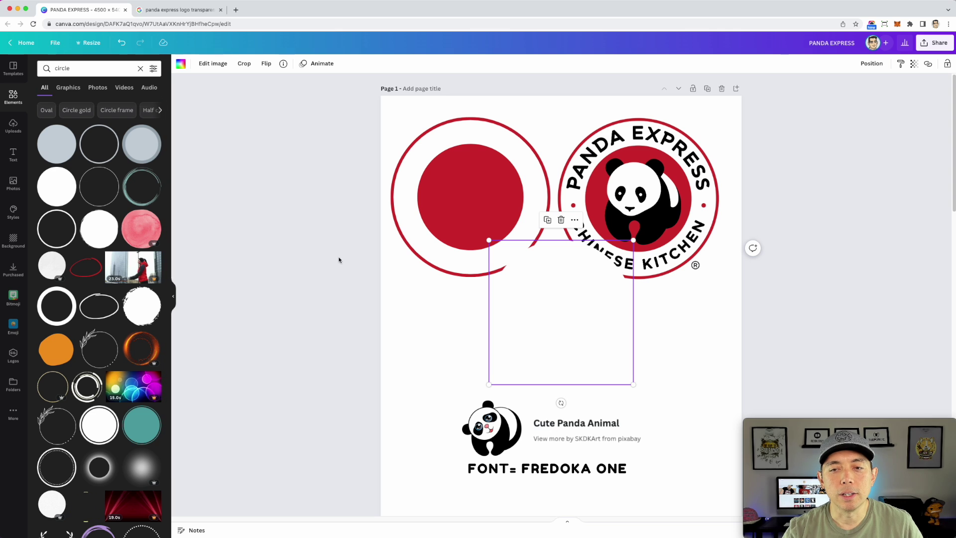
drag(571, 323, 480, 338)
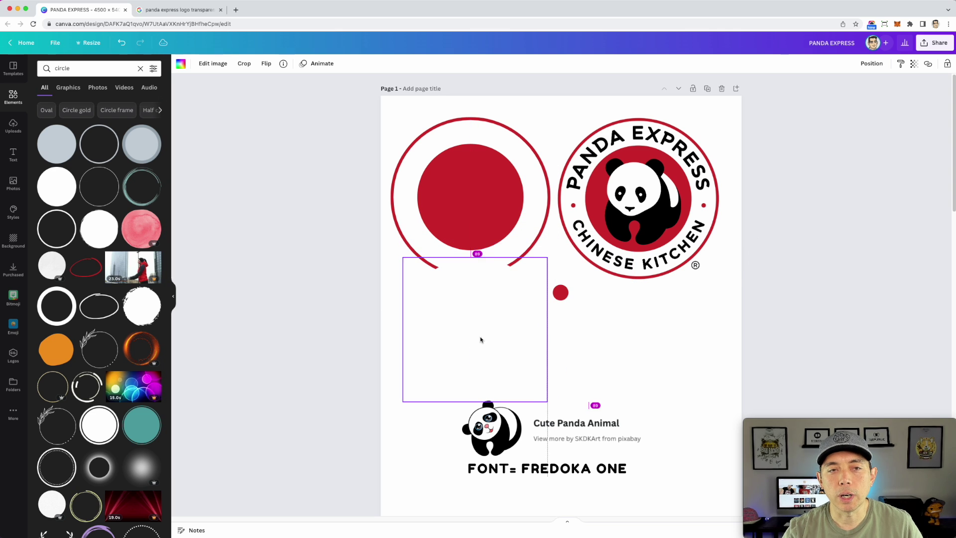
click(180, 66)
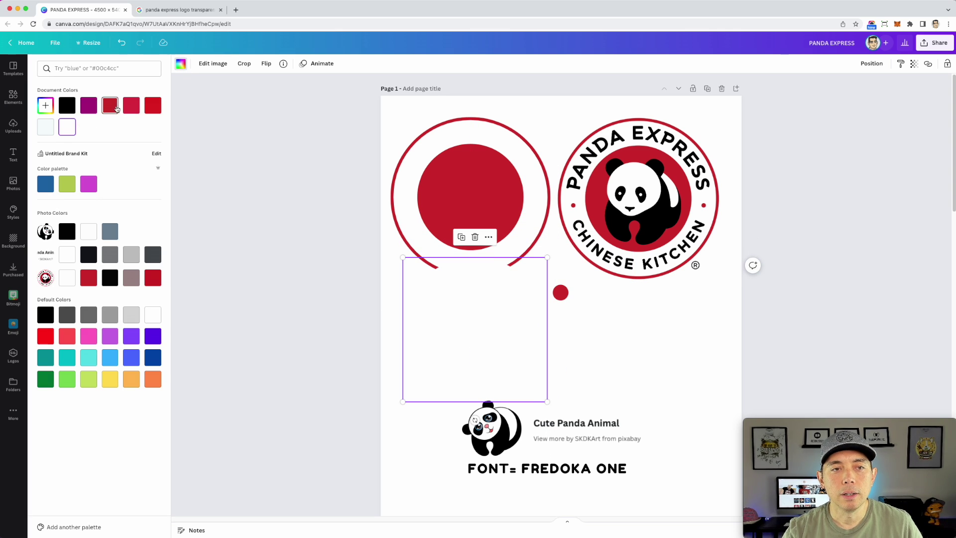
click(44, 106)
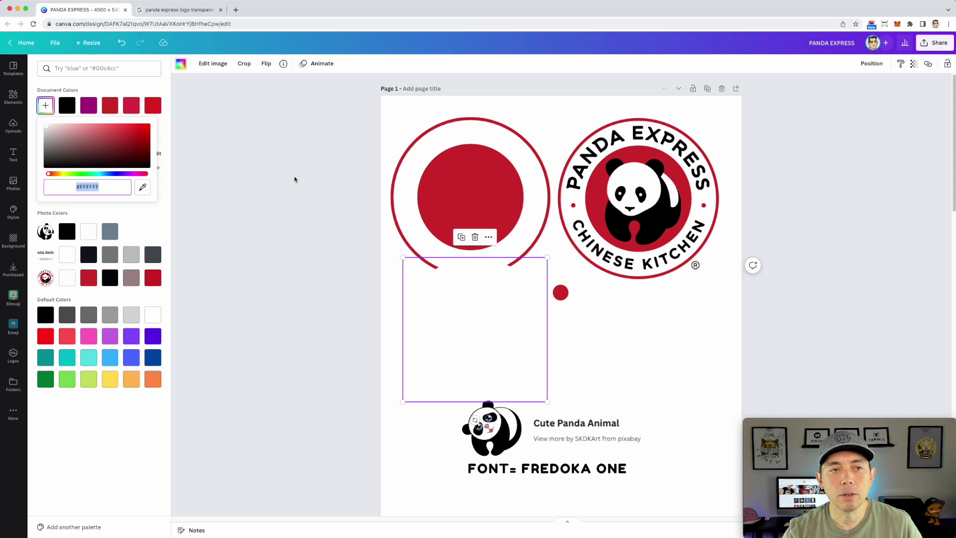
click(142, 187)
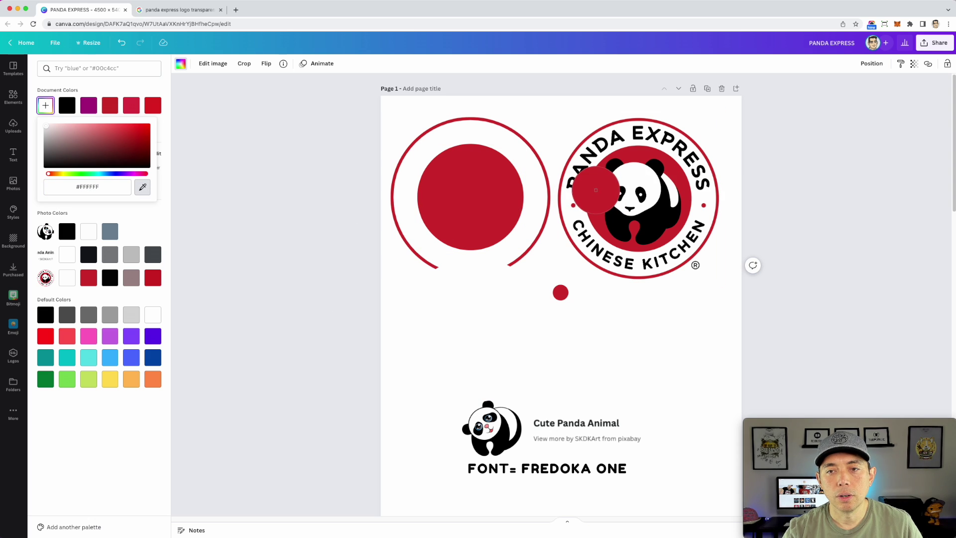
click(636, 198)
Shrink the red circle graphic to the reference dot's size and place one dot on each side of the white ring.
drag(547, 401, 565, 219)
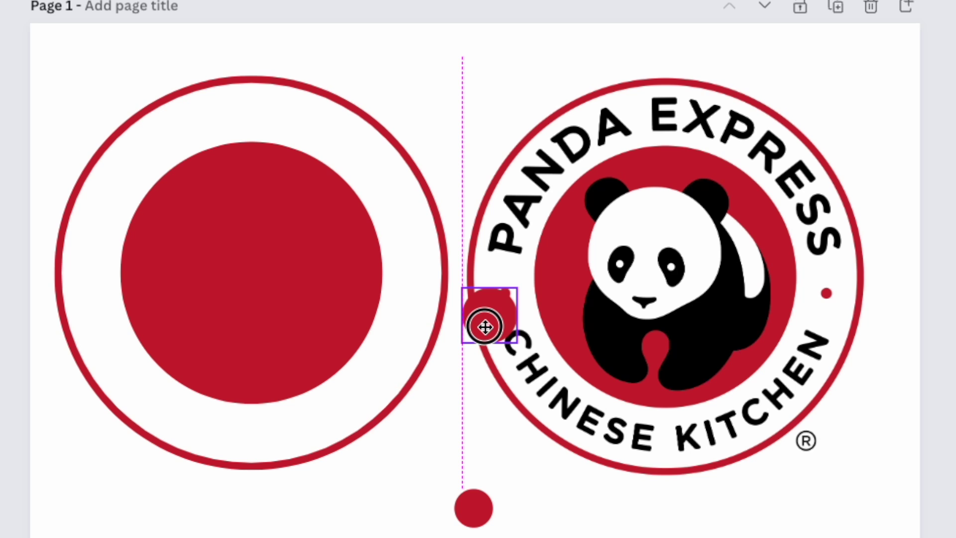
drag(484, 327, 468, 295)
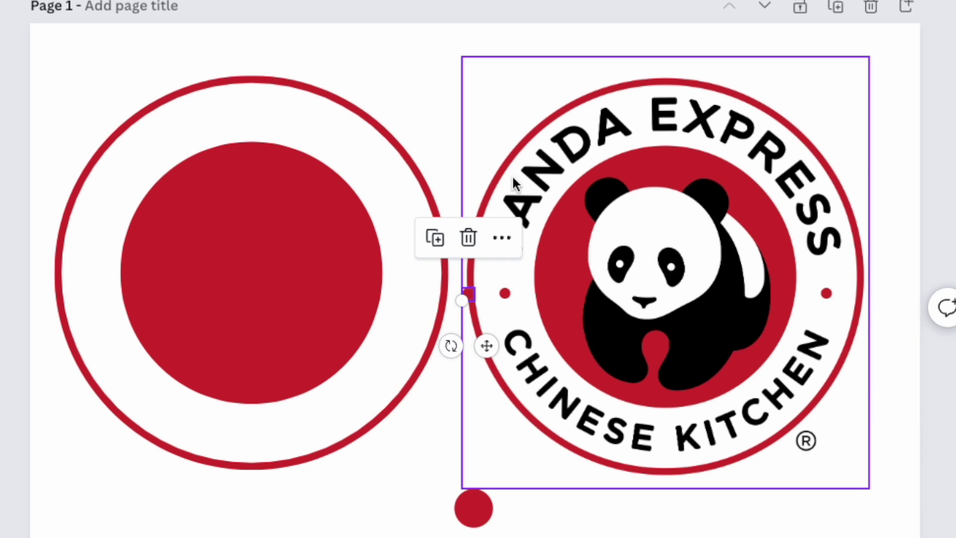
drag(486, 346, 108, 341)
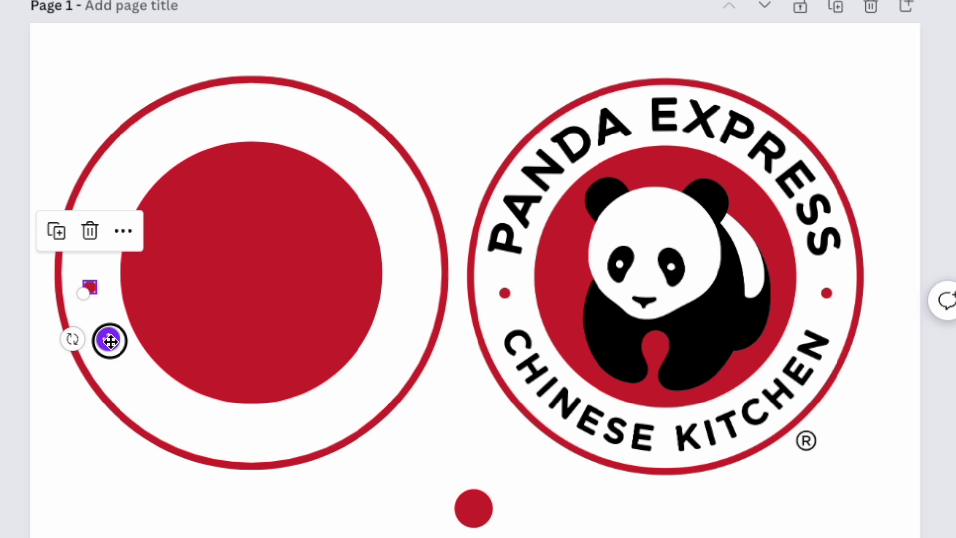
drag(109, 340, 429, 369)
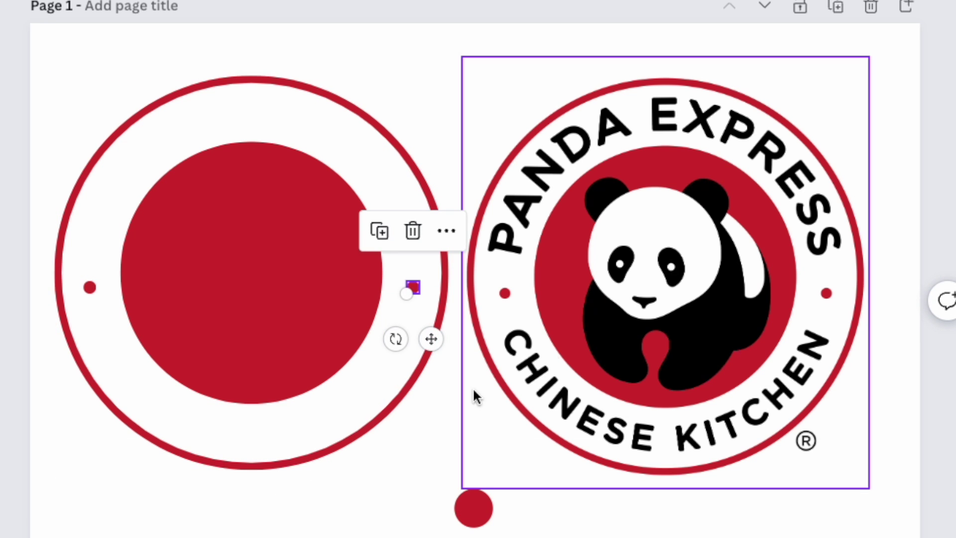
Delete the larger leftover red circle below the two logos.
click(481, 507)
key(Delete)
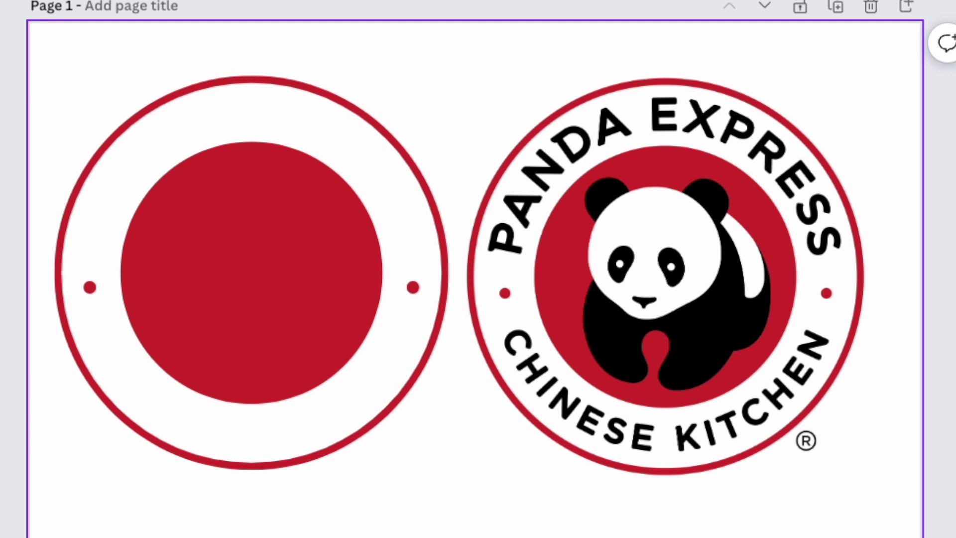
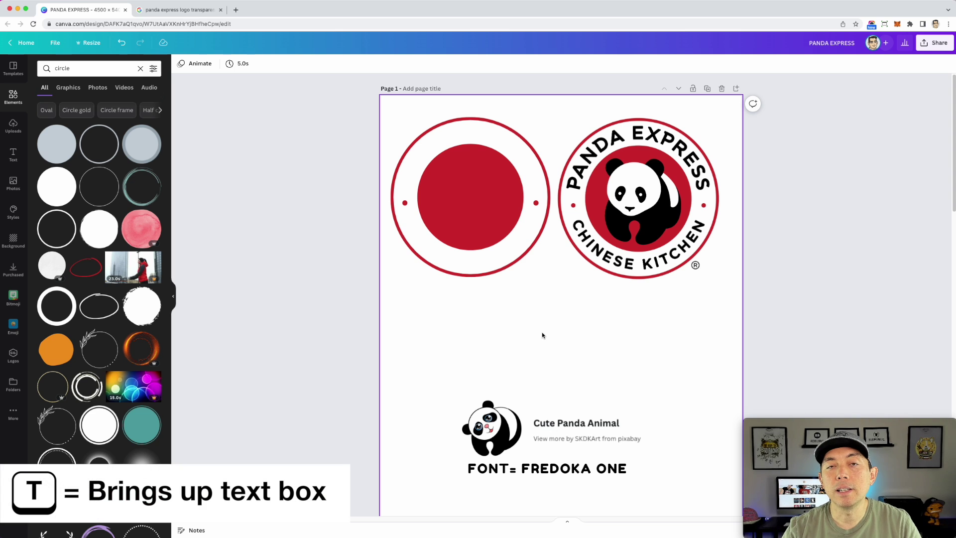
Add a text box below the logos, set it to uppercase and enter PANDA EXPRESS.
key(t)
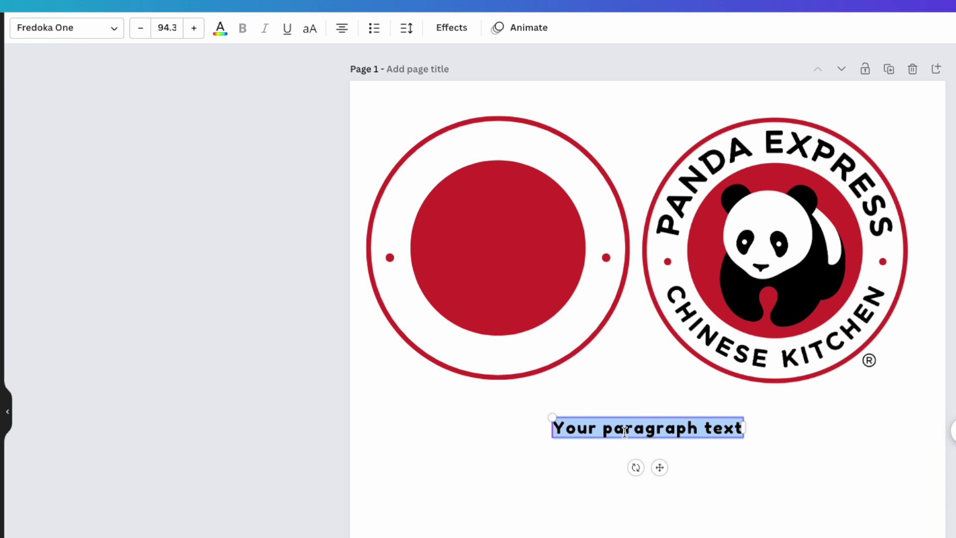
click(309, 30)
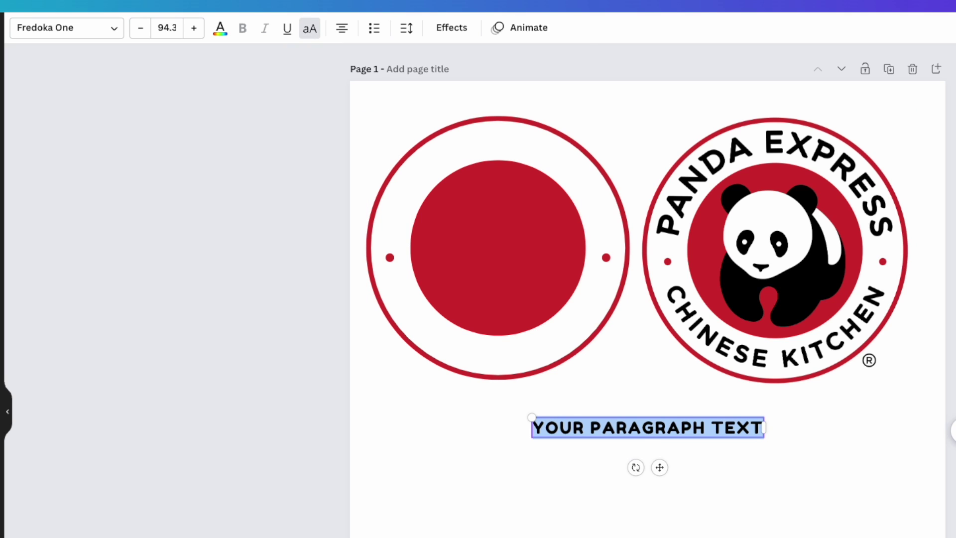
text(PANC)
key(BackSpace)
text(DA EXPREE)
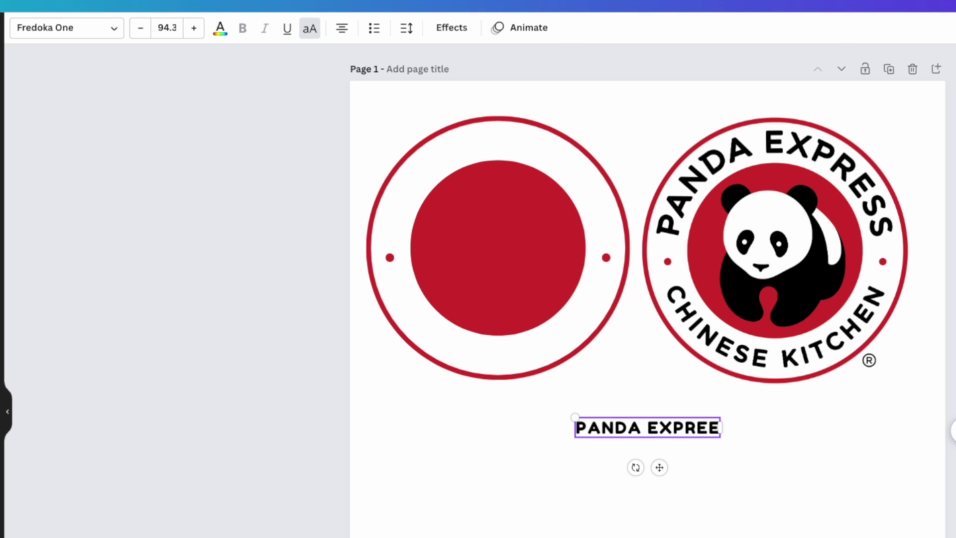
key(BackSpace)
text(SS)
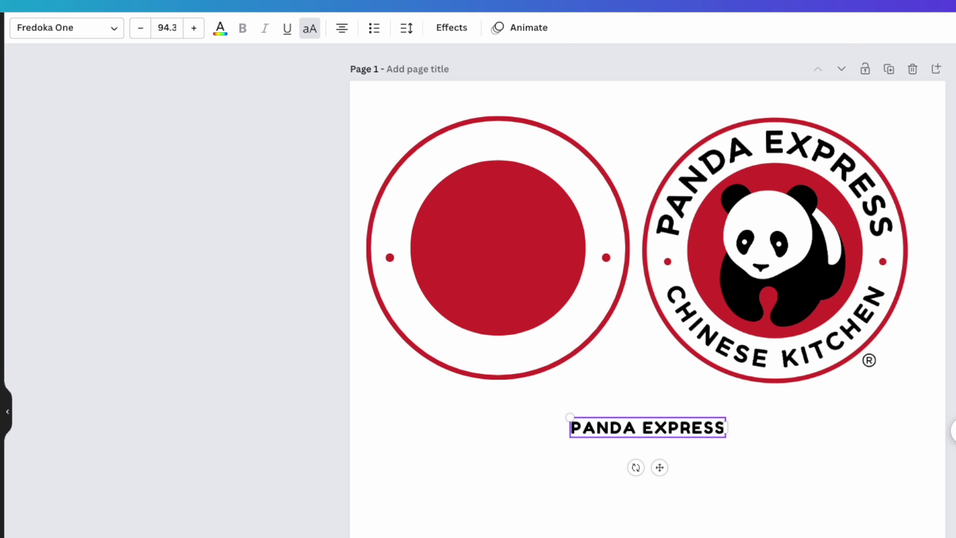
Place the PANDA EXPRESS text in the upper white ring, apply a curve of 75 and enlarge it to size 186.
click(500, 396)
drag(640, 435, 496, 153)
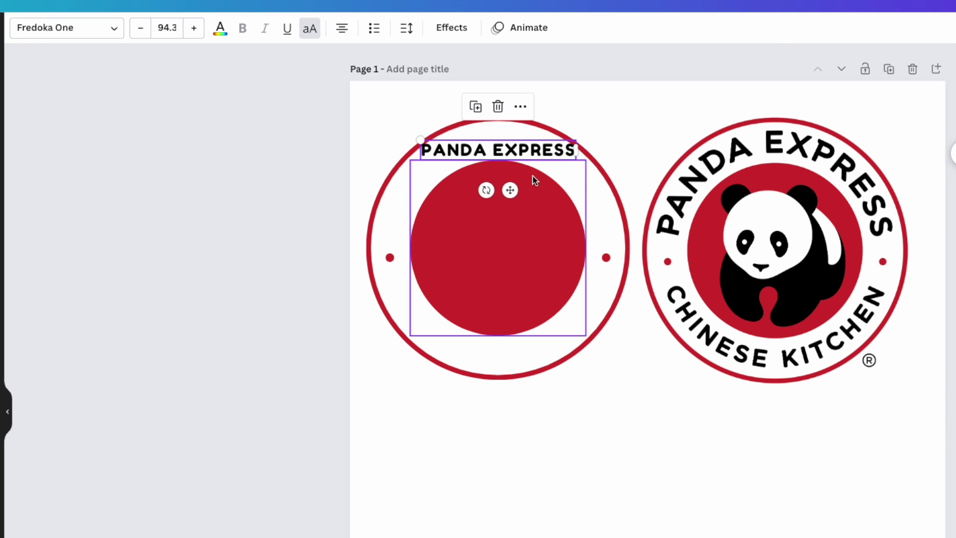
click(453, 29)
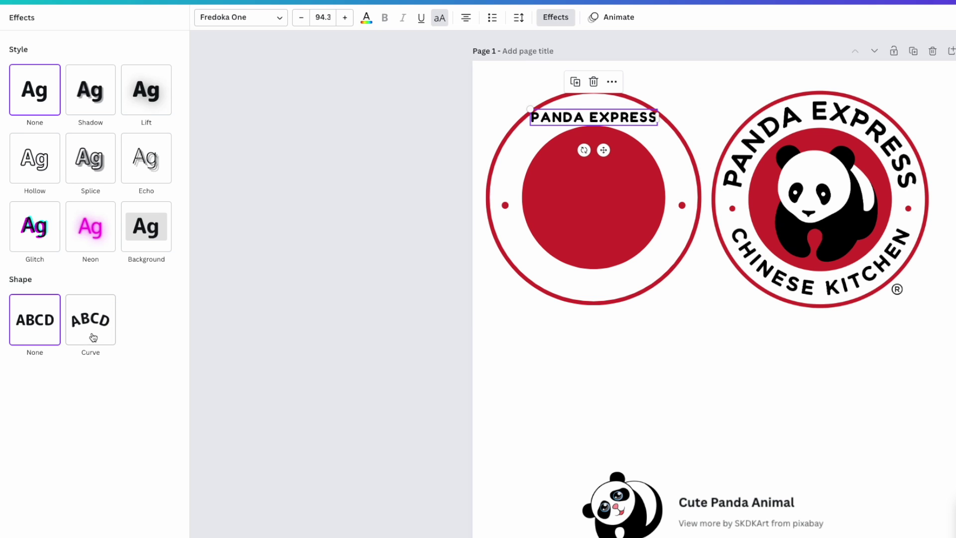
click(106, 323)
drag(643, 158, 692, 192)
drag(545, 184, 495, 197)
drag(653, 142, 648, 130)
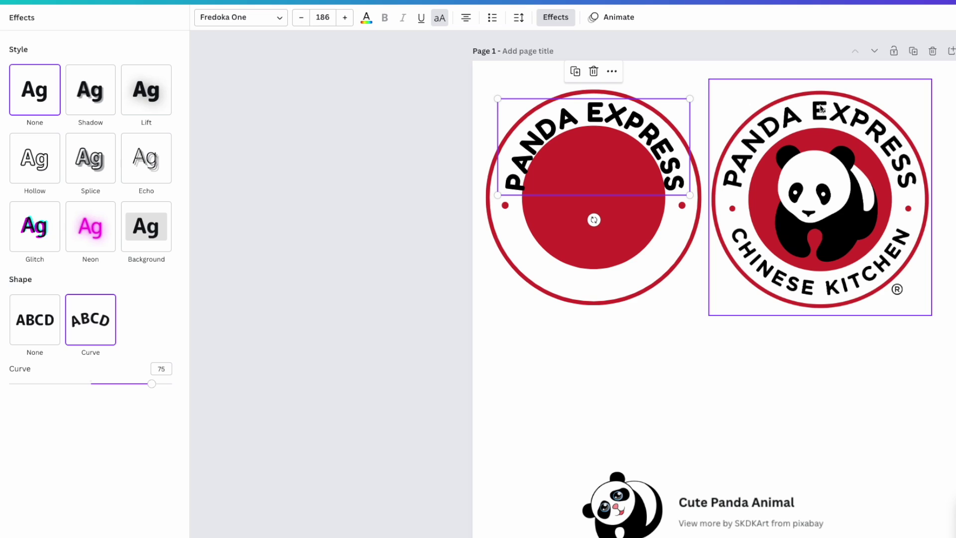
Nudge the curved PANDA EXPRESS text within the upper white ring and set its curve to 72.
click(622, 120)
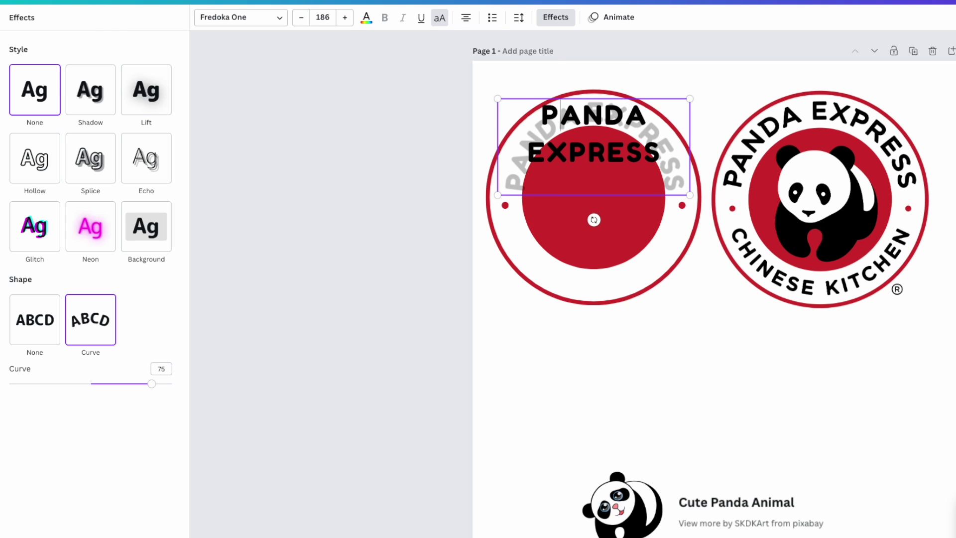
click(629, 116)
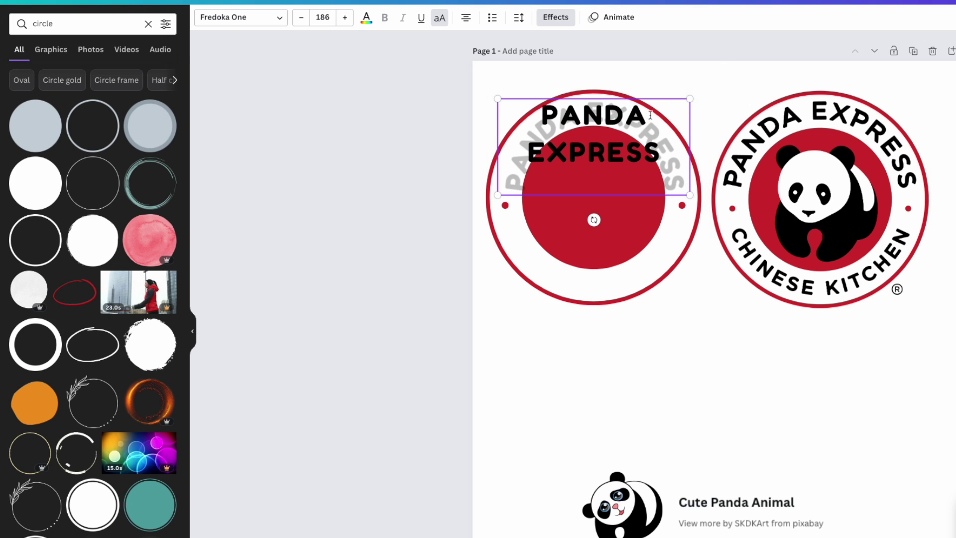
click(705, 117)
click(618, 115)
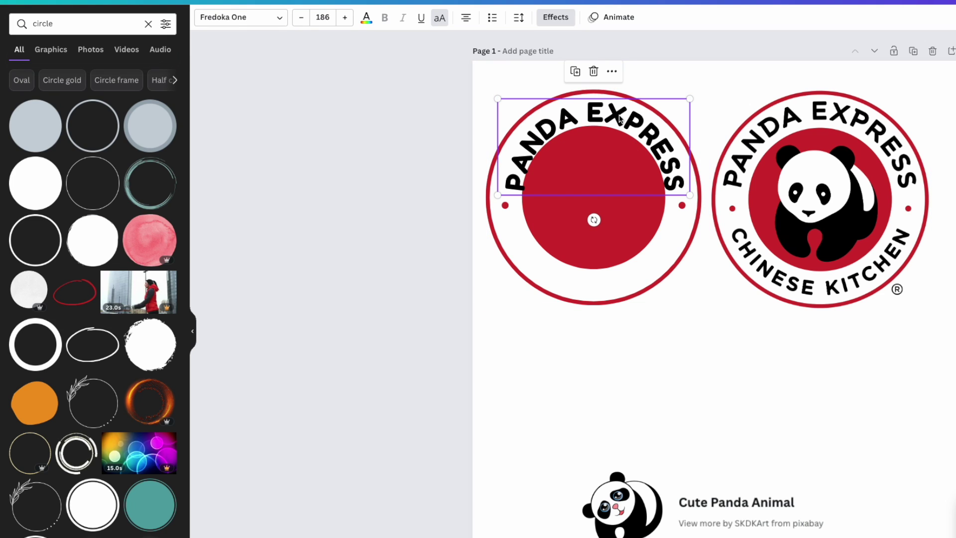
key(Escape)
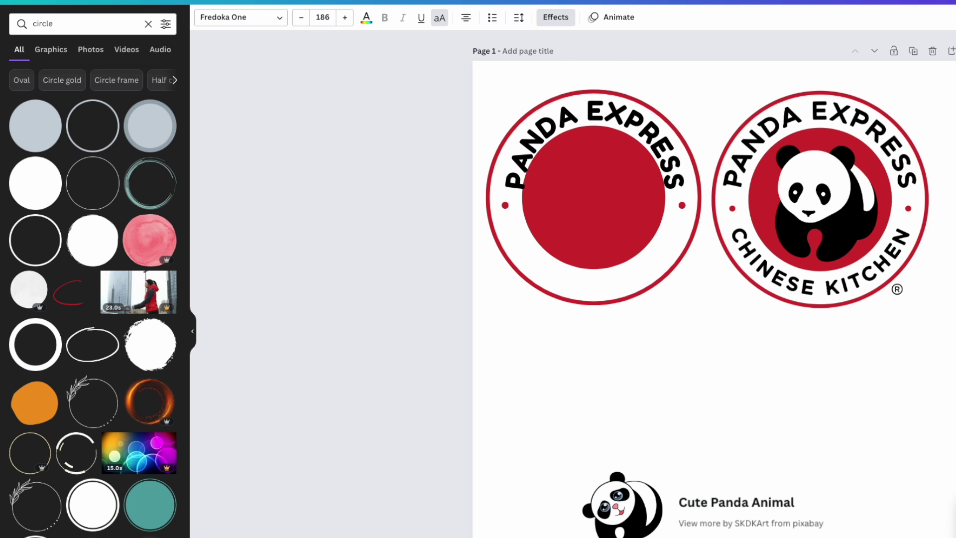
click(617, 114)
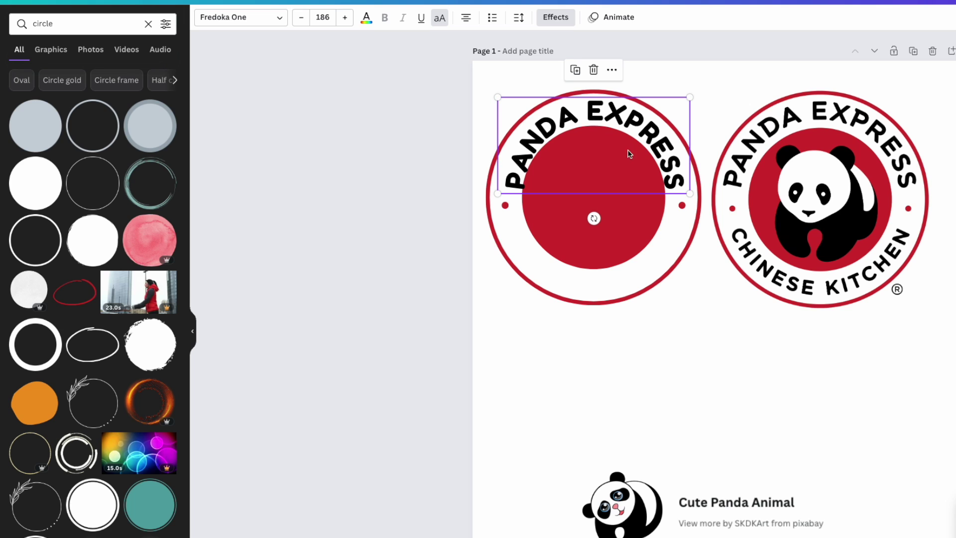
click(551, 19)
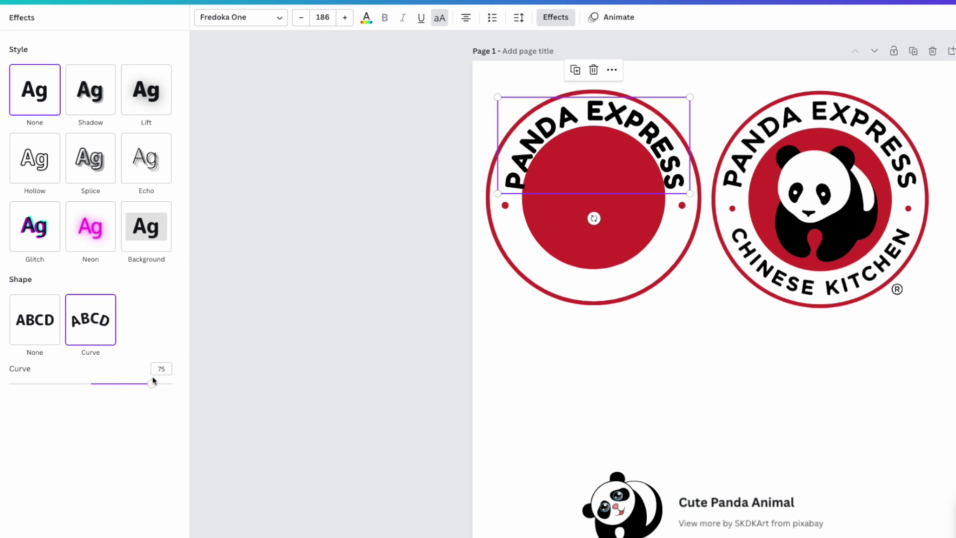
drag(152, 387, 150, 386)
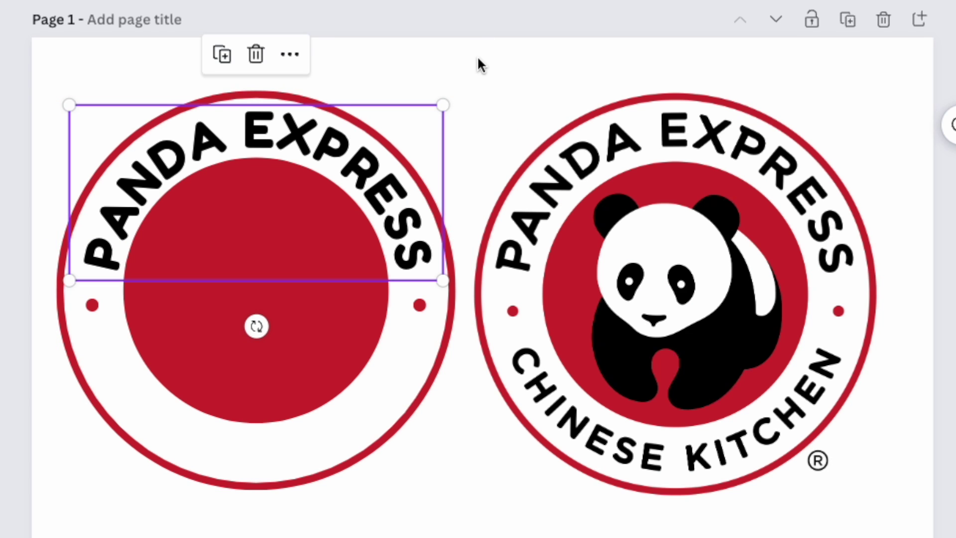
key(Escape)
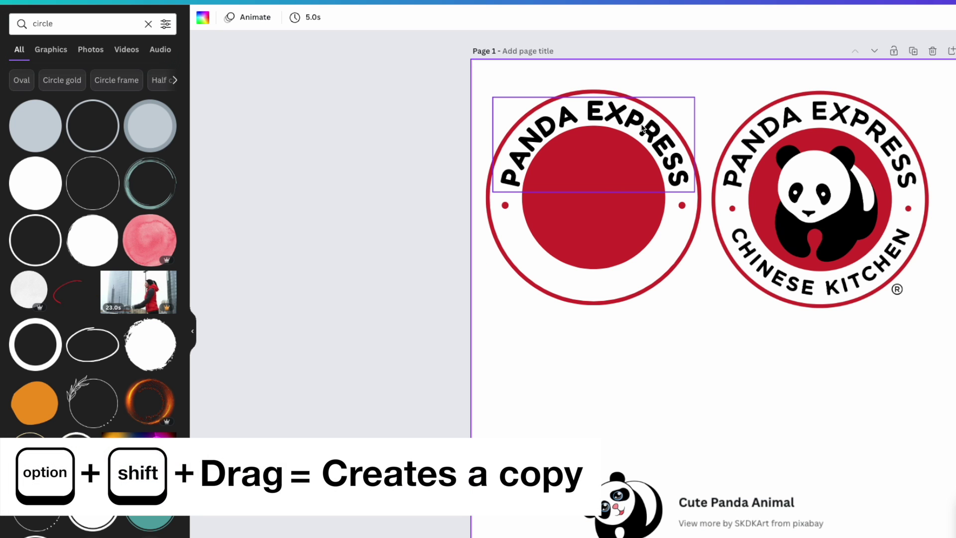
Duplicate the curved PANDA EXPRESS text straight below the recreated logo and bend the copy the opposite way with curve -66.
click(643, 128)
drag(643, 128, 643, 353)
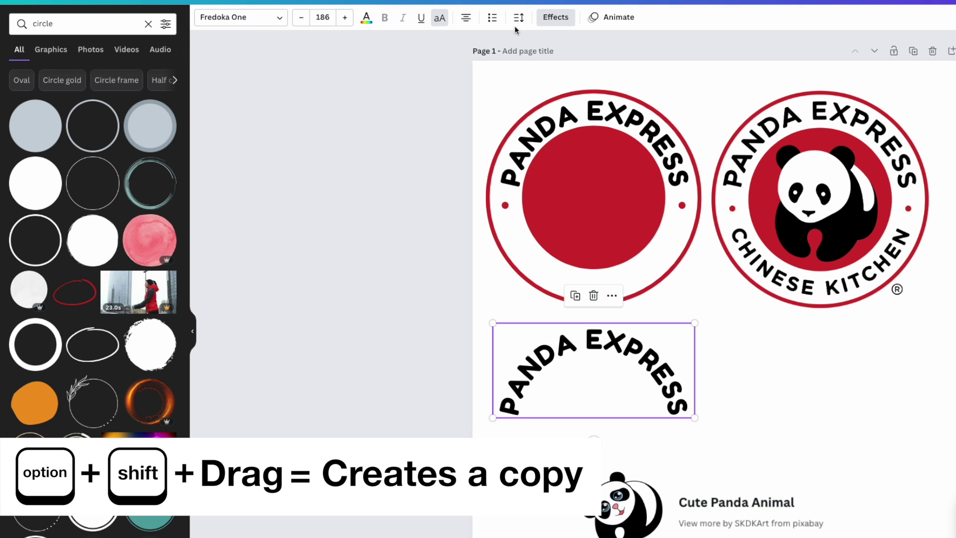
click(553, 17)
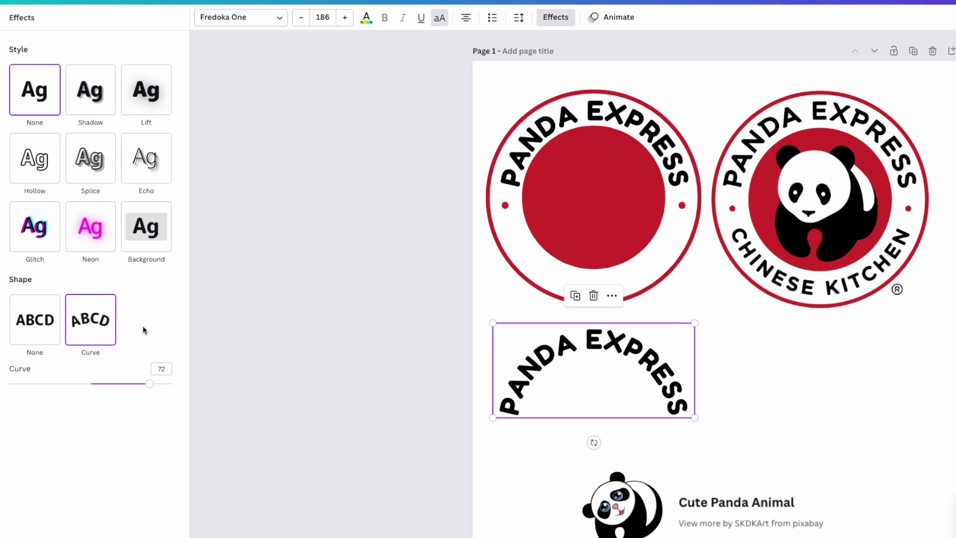
drag(145, 384, 37, 384)
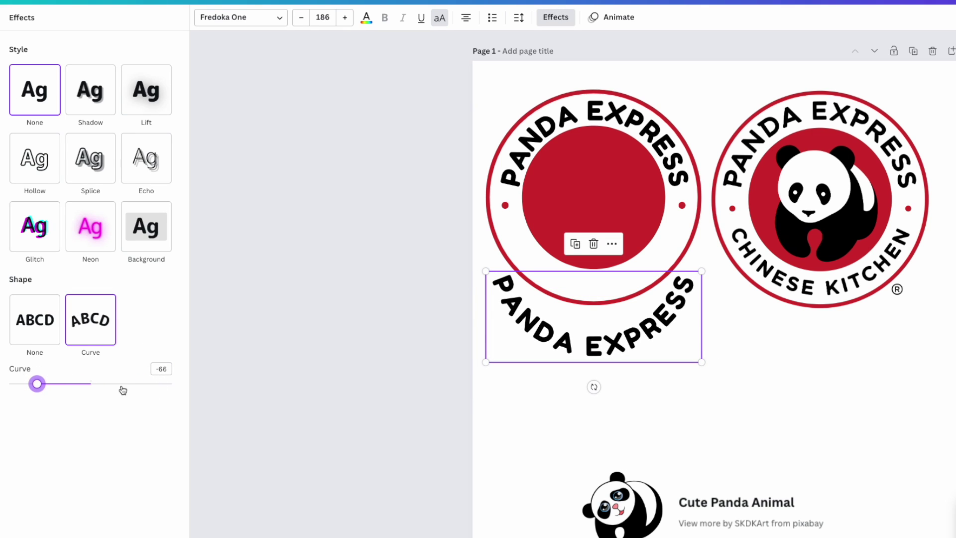
Replace the wording of the lower curved text copy with CHINESE KITCHEN.
double_click(632, 345)
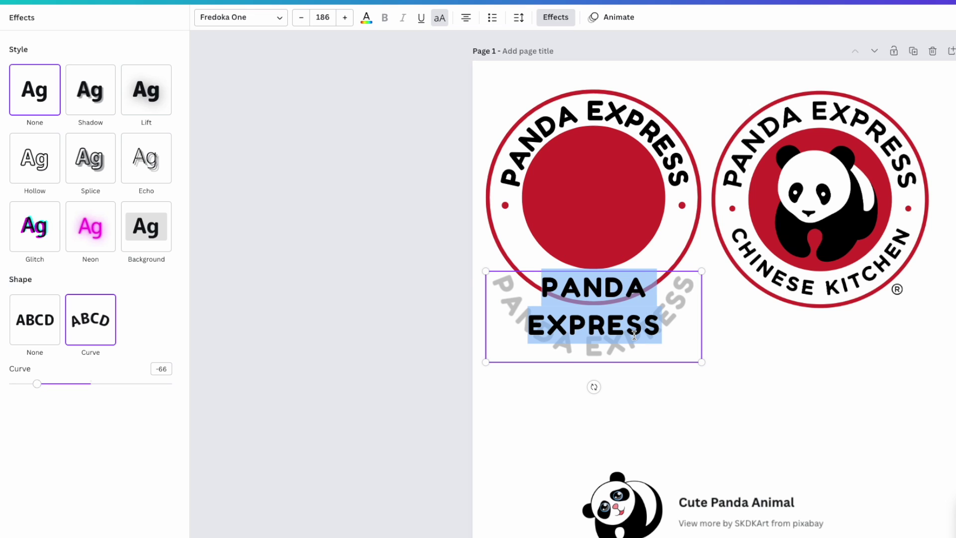
text(CHIN)
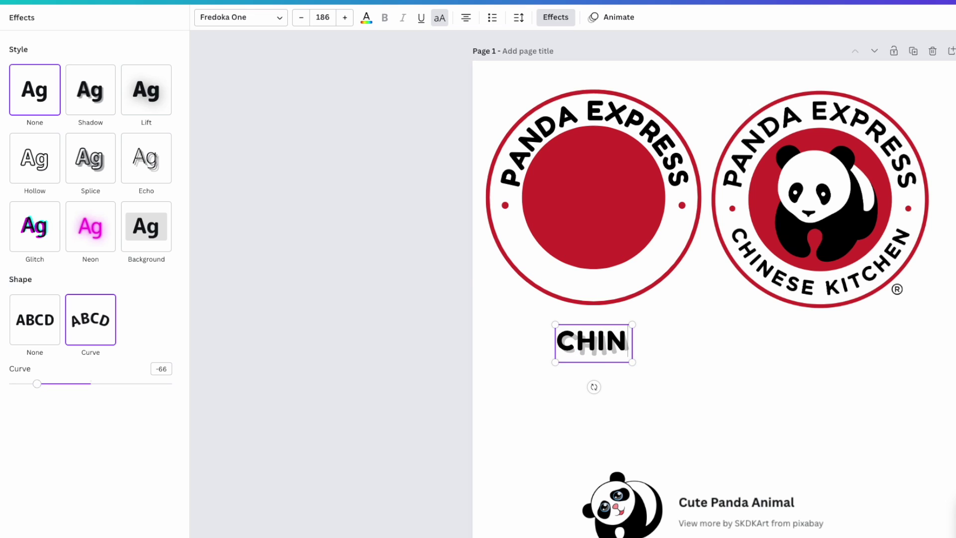
text(ESE KI)
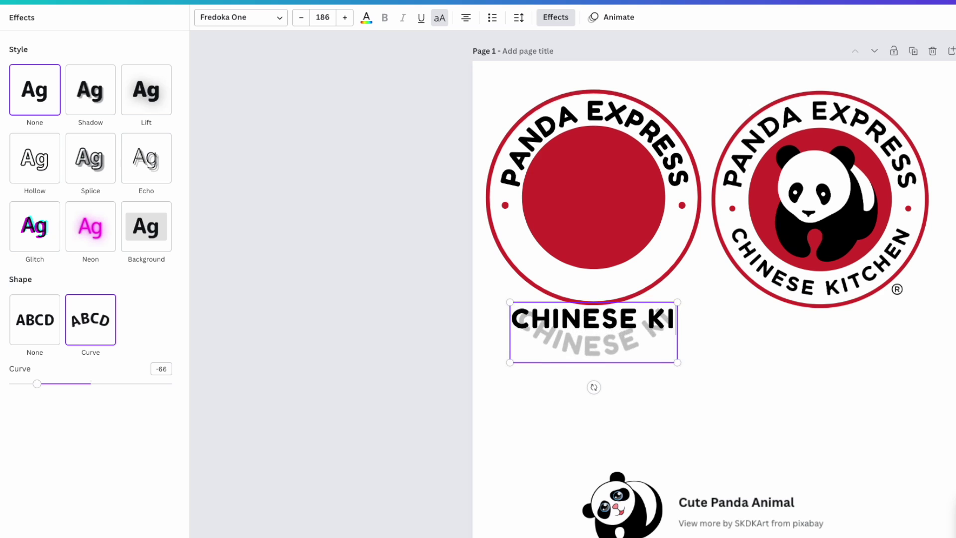
text(TCHEN)
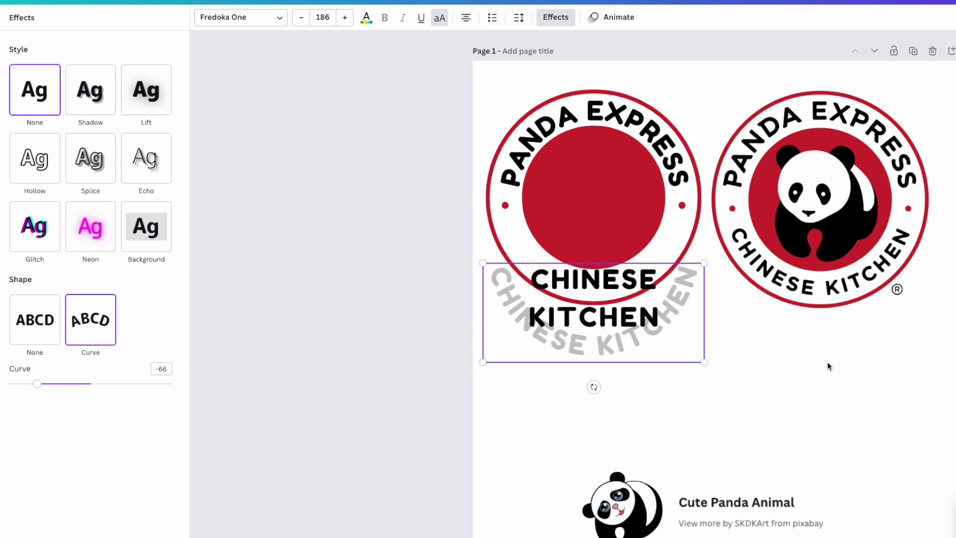
key(Escape)
click(740, 329)
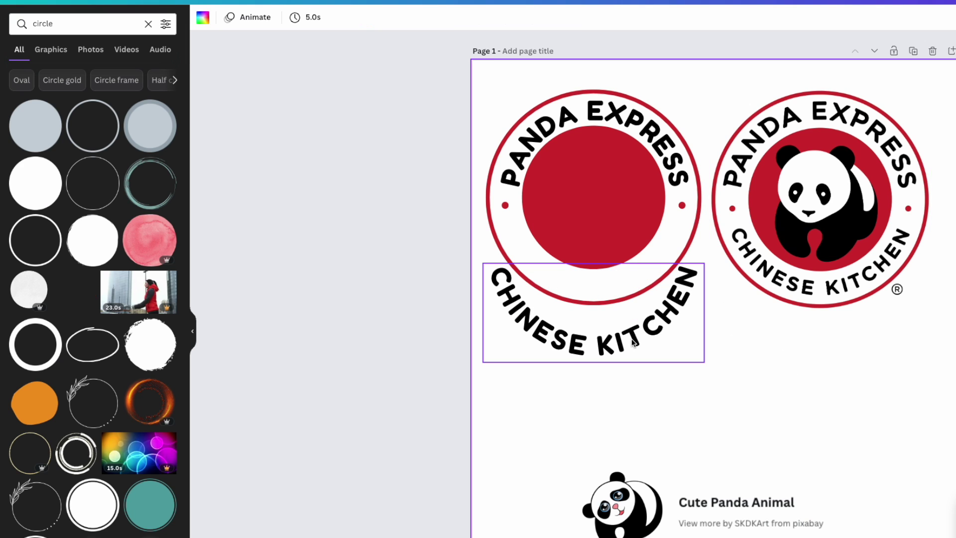
Reduce CHINESE KITCHEN to size 144 by comparing it with the reference lettering, and place it in the recreated logo's lower white ring.
drag(633, 343, 862, 324)
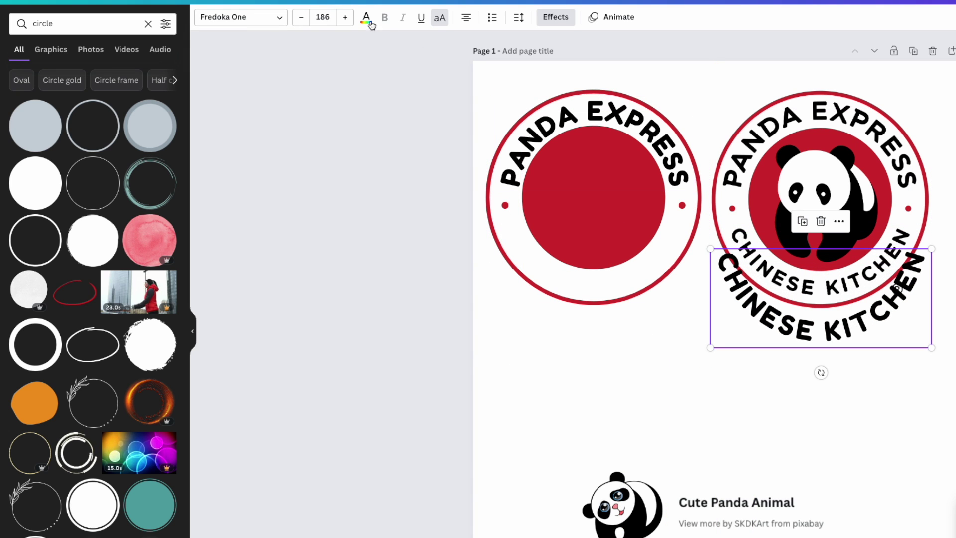
click(301, 20)
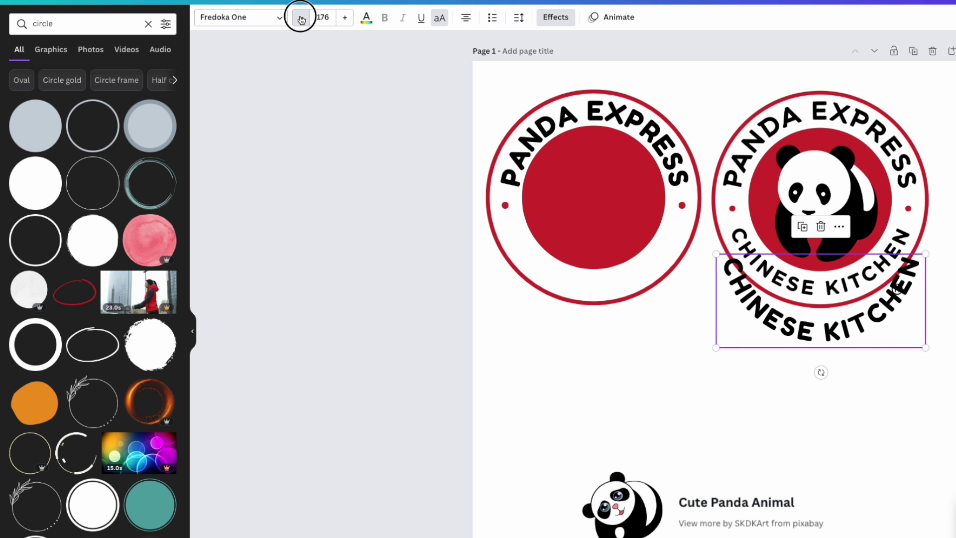
click(301, 20)
click(301, 20)
click(301, 20)
click(301, 19)
click(301, 20)
click(301, 20)
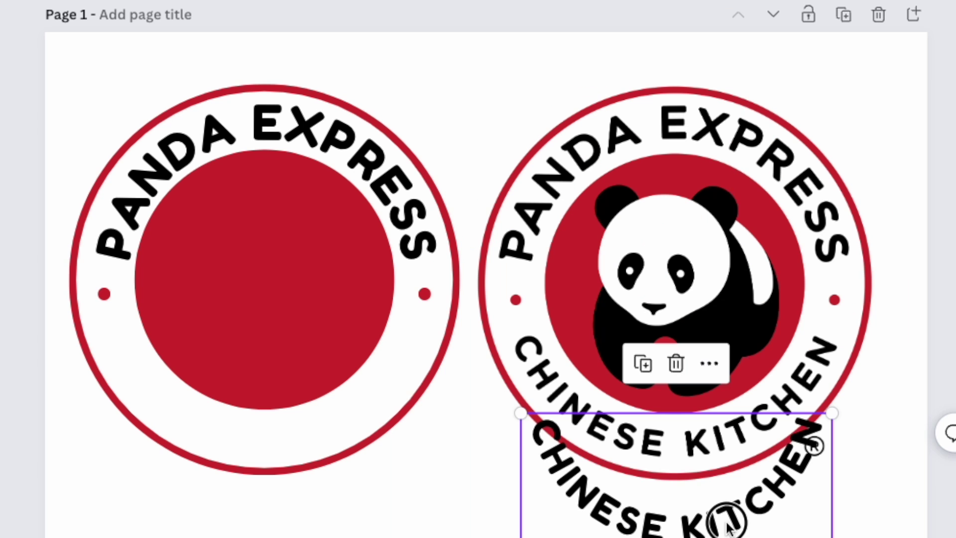
drag(728, 525, 315, 435)
key(Escape)
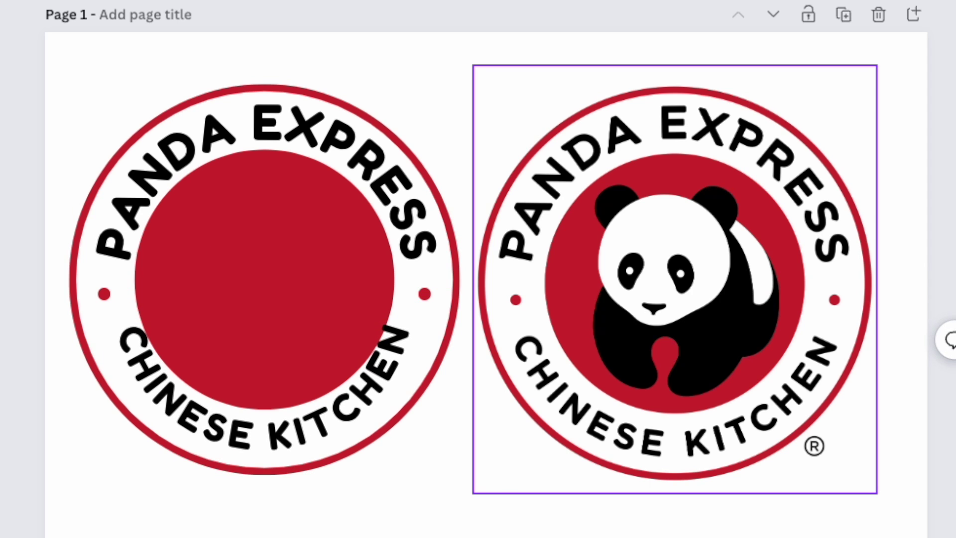
Set the curve of the CHINESE KITCHEN text to -58 and keep it in uppercase.
key(Tab)
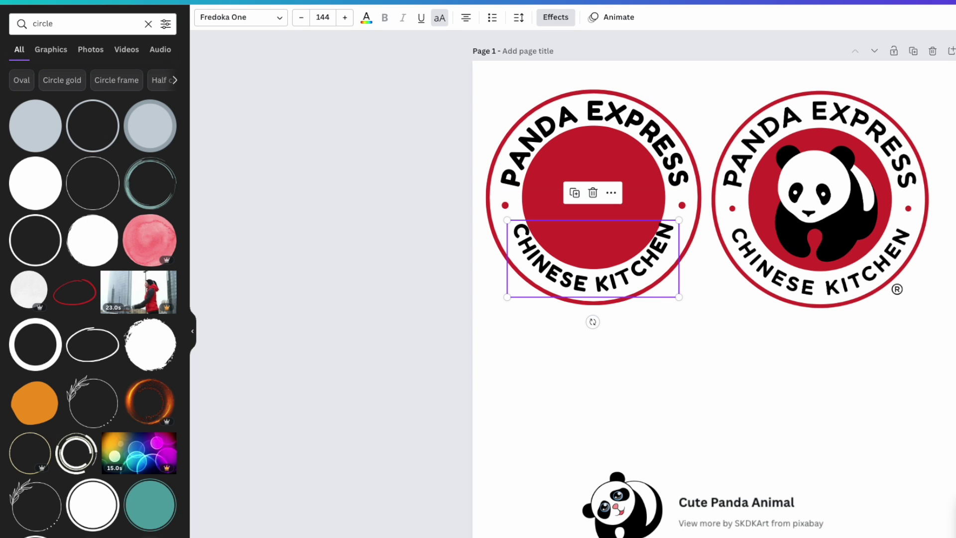
click(440, 20)
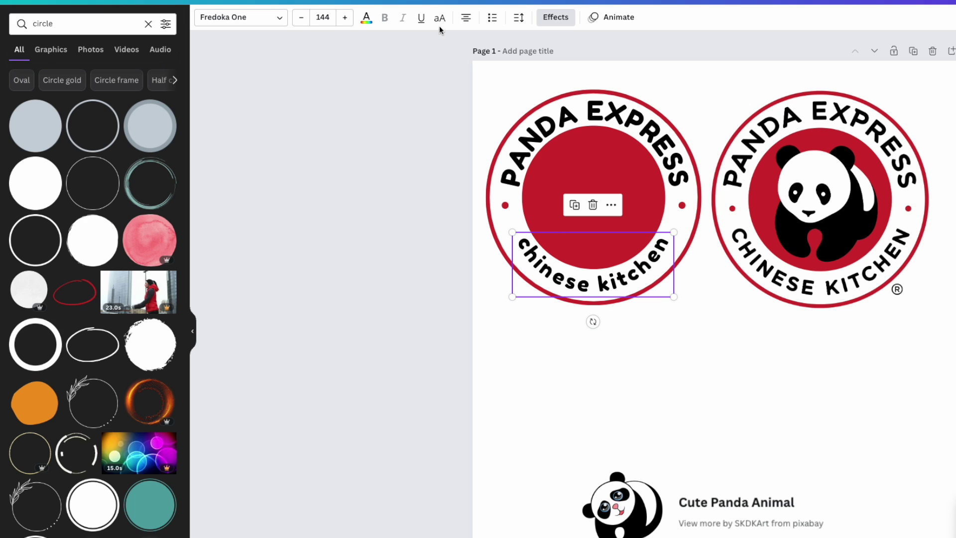
click(442, 20)
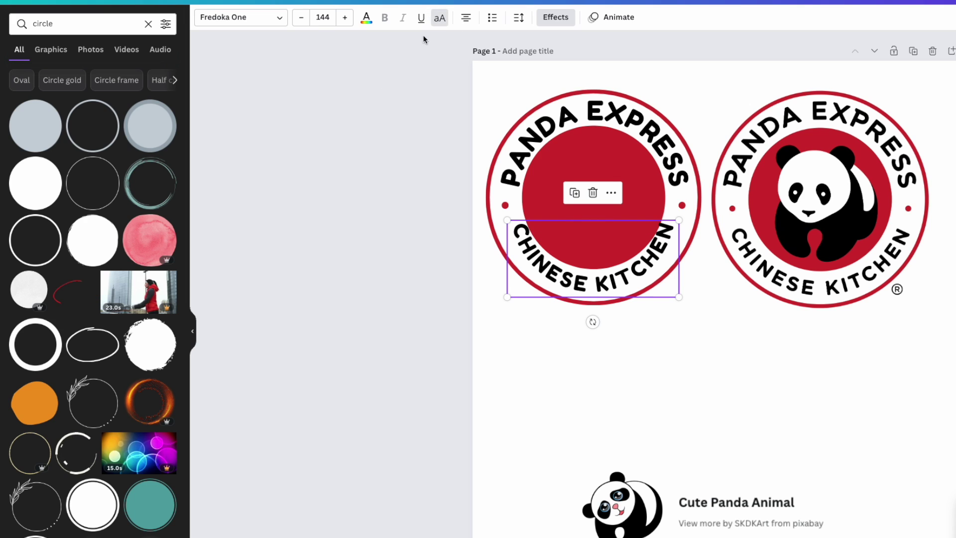
click(550, 21)
drag(39, 389, 43, 386)
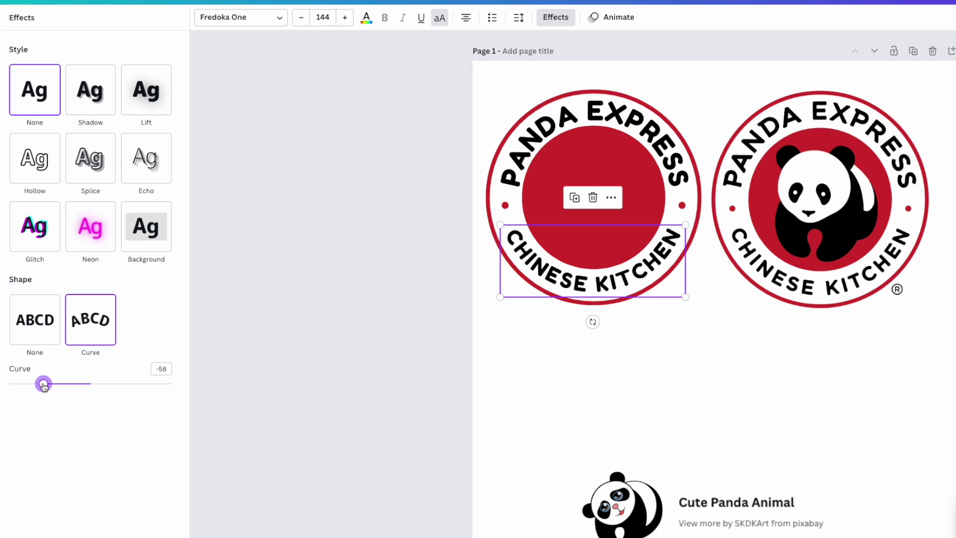
Widen the letter spacing of the whole CHINESE KITCHEN text to match the reference logo.
double_click(611, 287)
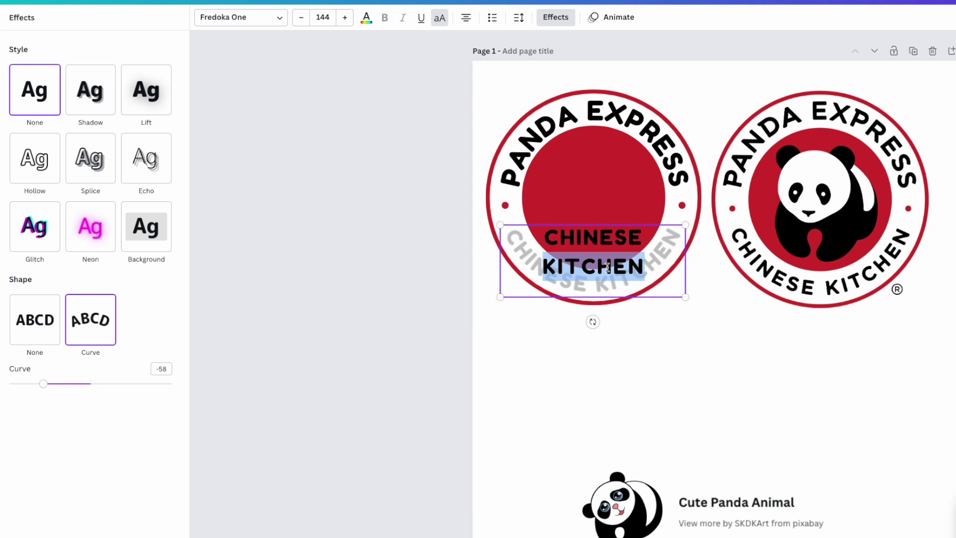
drag(608, 267, 580, 227)
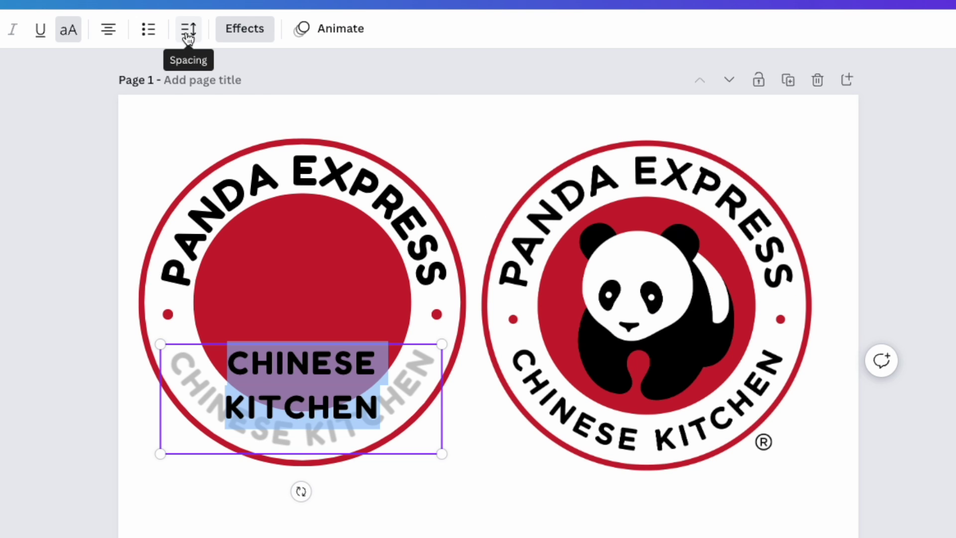
click(188, 30)
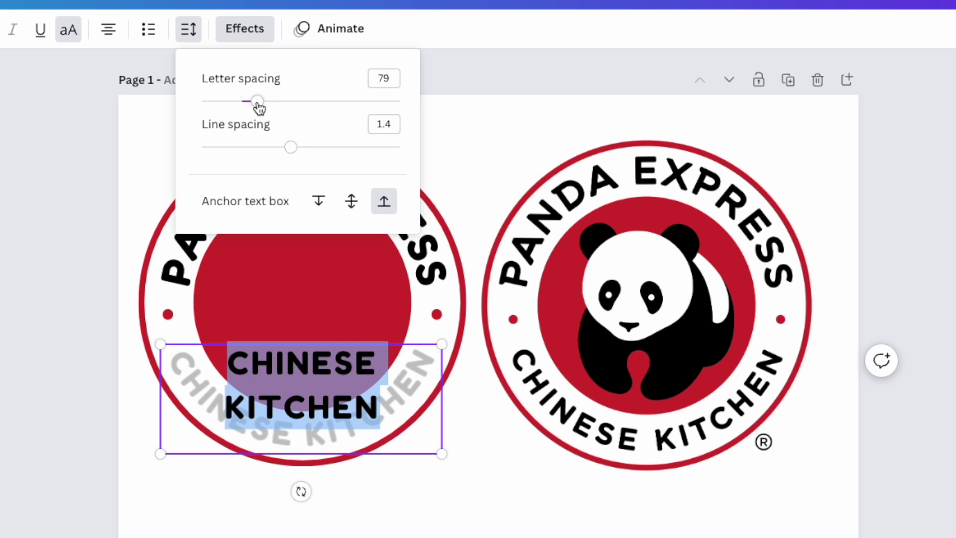
mouse_move(258, 104)
mouse_down()
mouse_move(274, 106)
mouse_move(242, 107)
mouse_move(269, 103)
mouse_up()
click(462, 401)
click(491, 476)
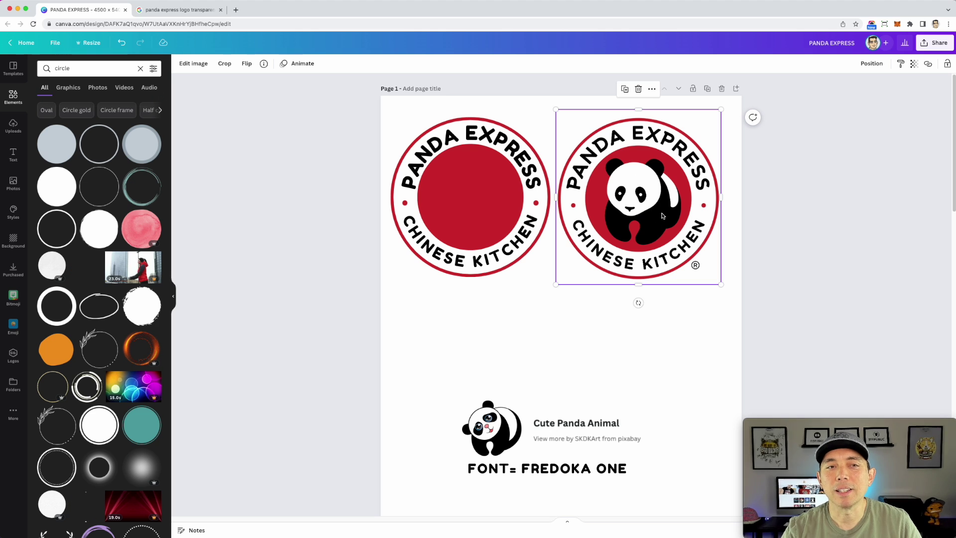
Search the elements library for "cute panda animal".
click(64, 70)
key(Return)
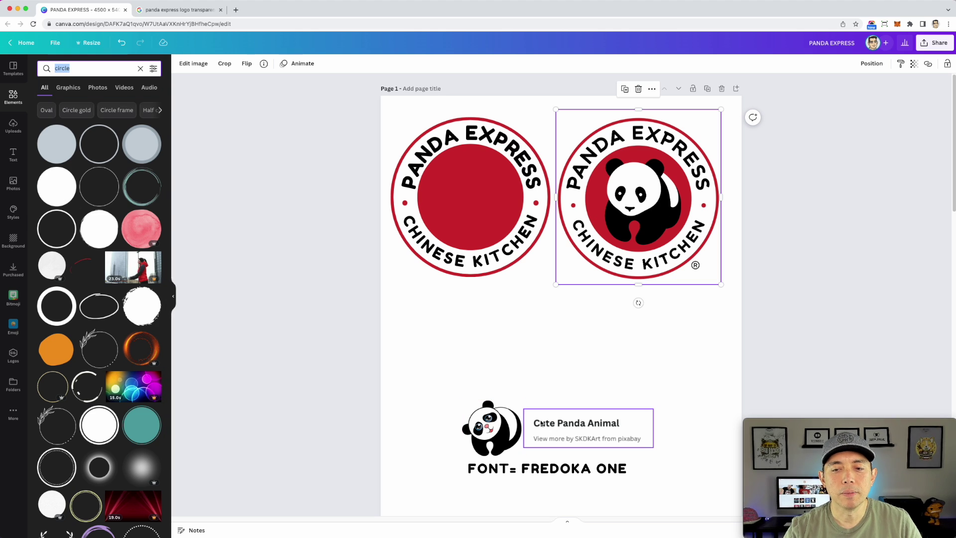
text(c)
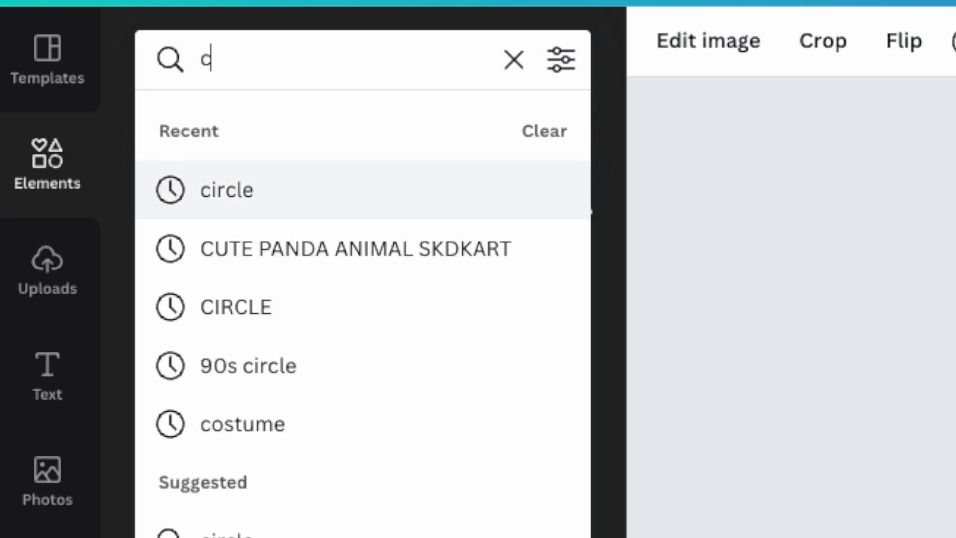
text(ute panda animal)
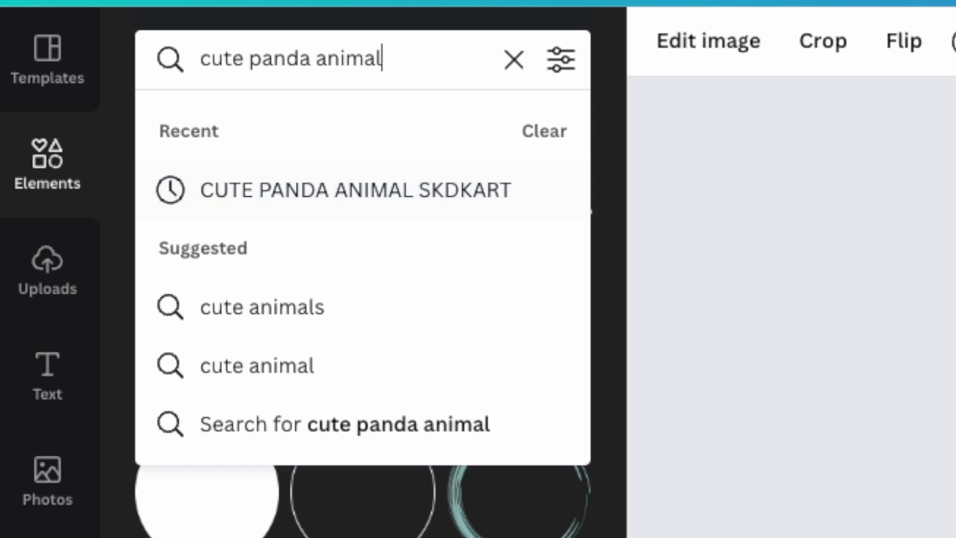
key(Return)
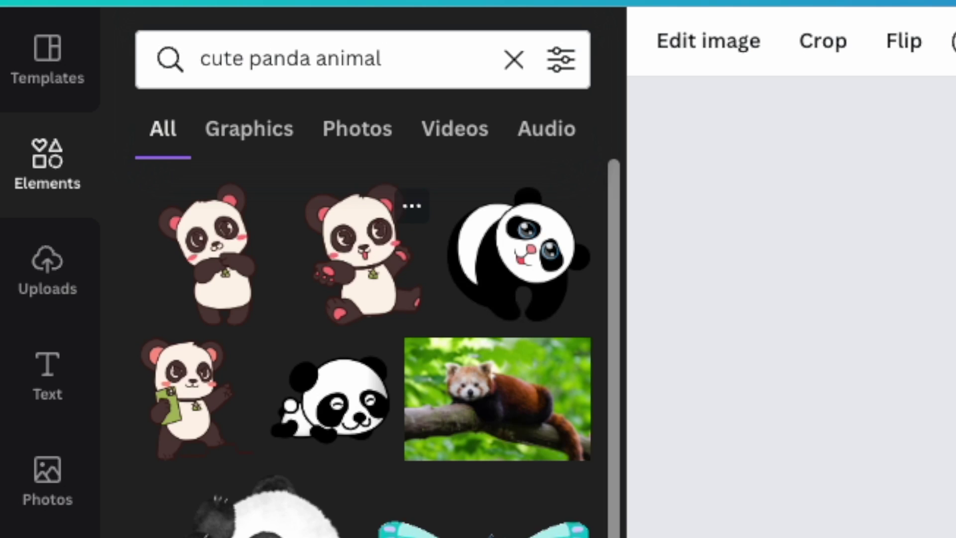
Limit the results to graphics and add the black-and-white panda with blue eyes below the two logos.
click(252, 128)
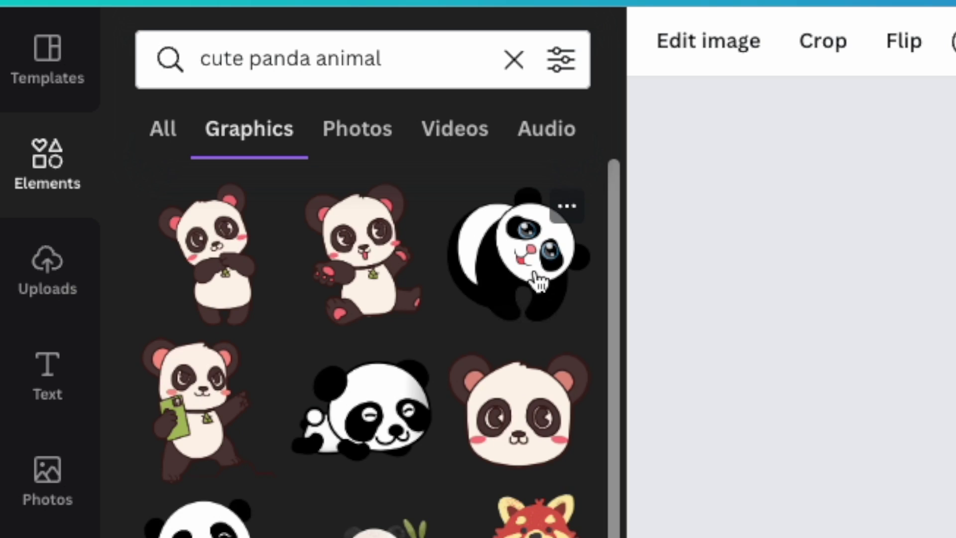
click(548, 311)
mouse_move(557, 313)
mouse_down()
mouse_move(622, 202)
mouse_move(556, 316)
mouse_up()
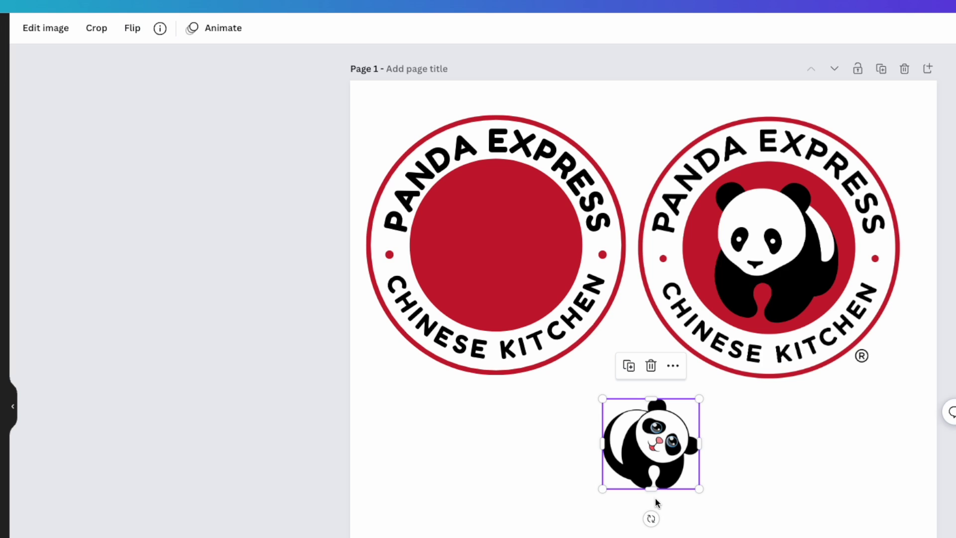
click(773, 494)
Flip the panda horizontally, size it against the reference panda, and place it in the recreated logo's red circle.
click(670, 426)
click(132, 30)
click(163, 68)
drag(664, 446, 768, 228)
drag(805, 273, 859, 324)
drag(777, 255, 498, 246)
click(725, 510)
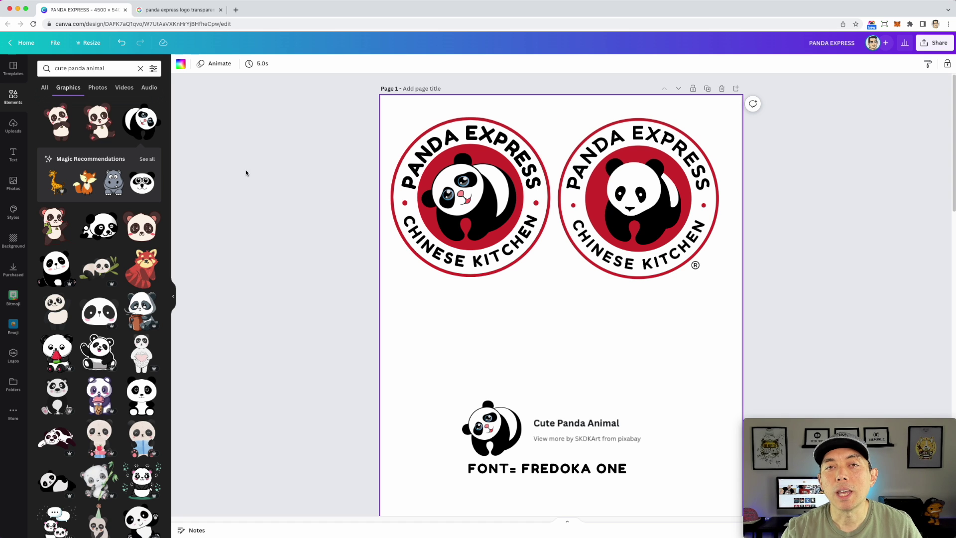
Copy the whole recreated logo onto a new second page and enlarge it to nearly fill the page width.
click(272, 126)
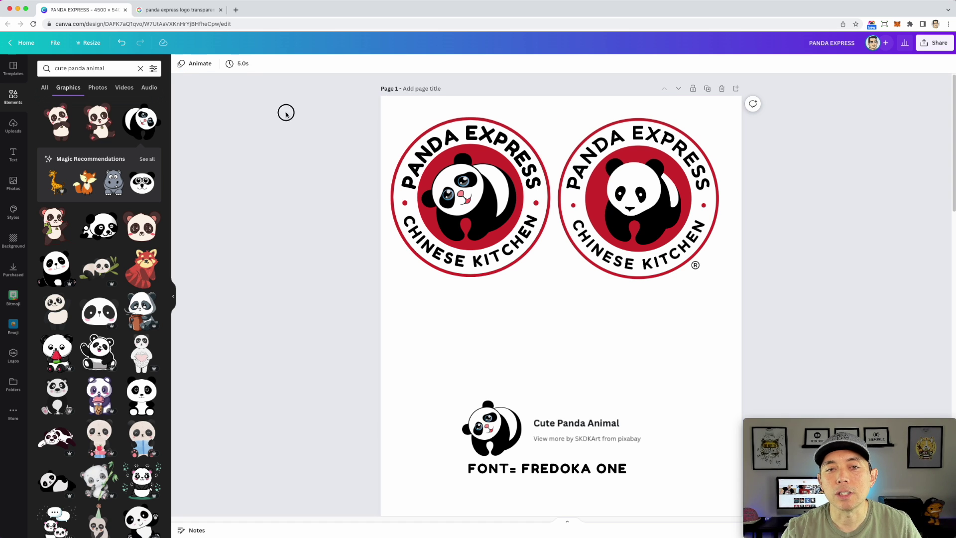
drag(317, 101, 554, 304)
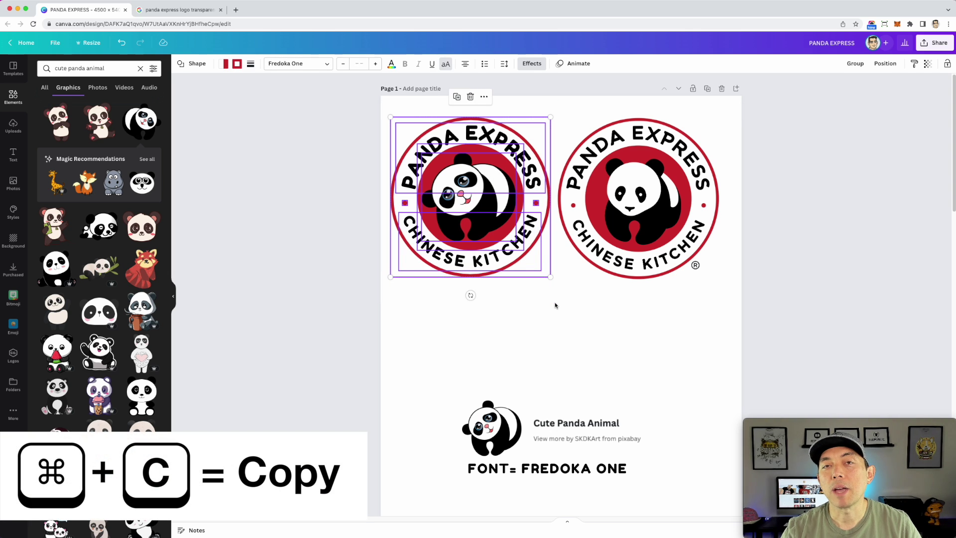
click(737, 89)
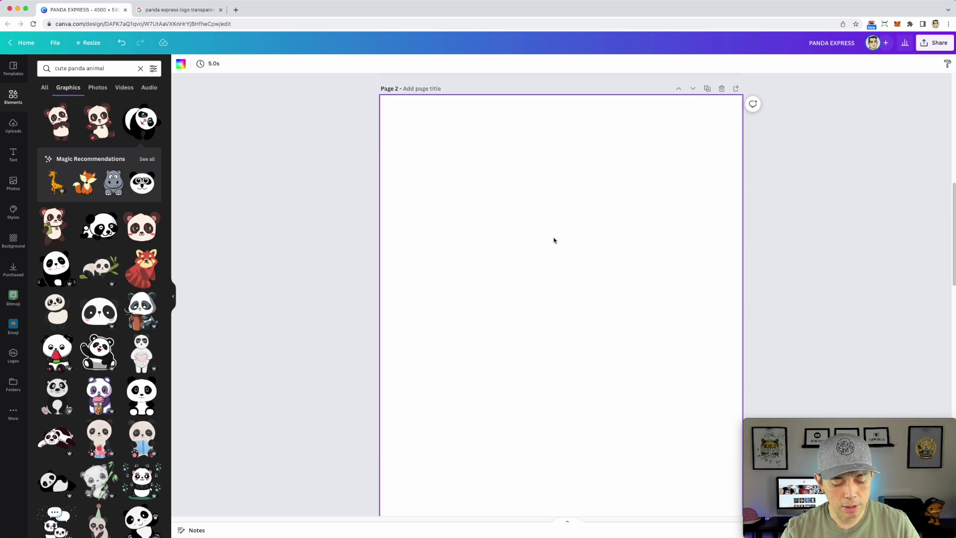
key(super+v)
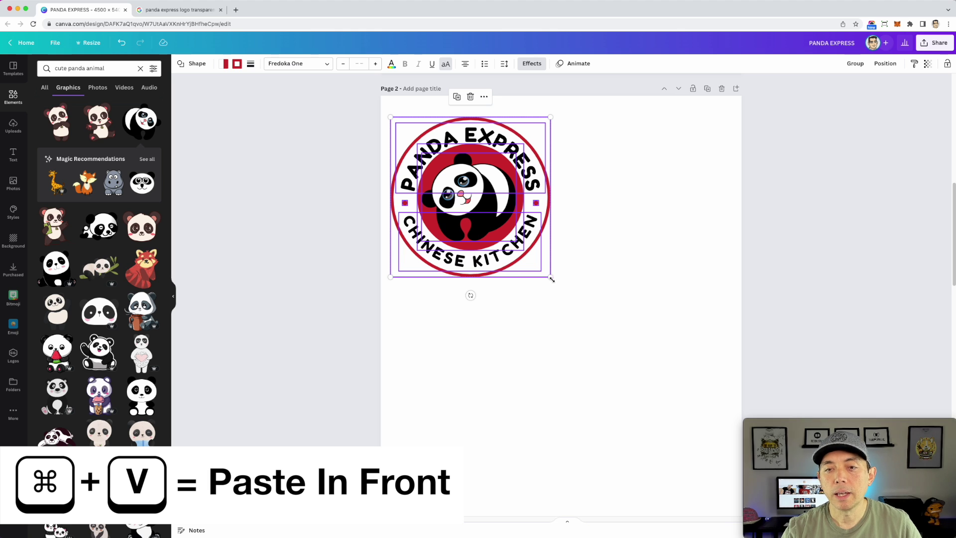
drag(551, 280, 731, 441)
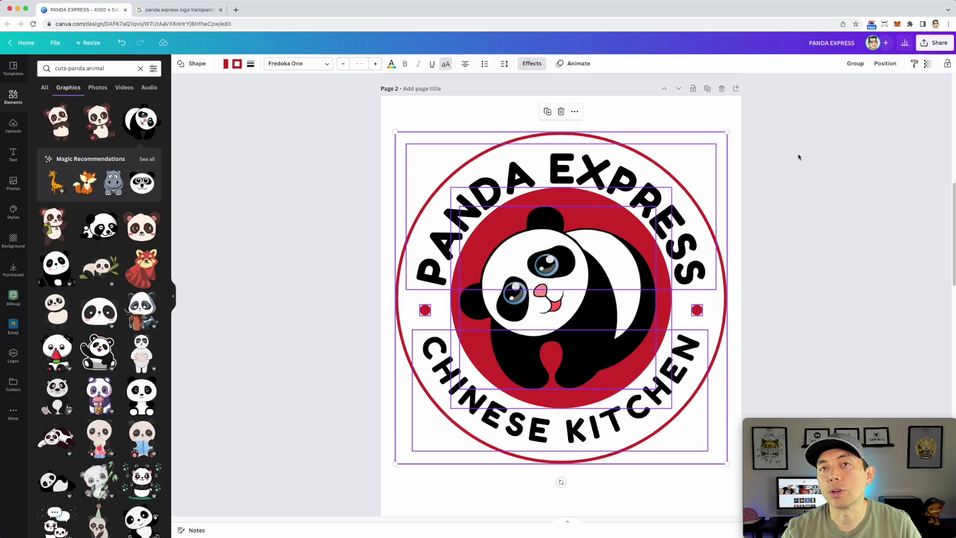
click(799, 152)
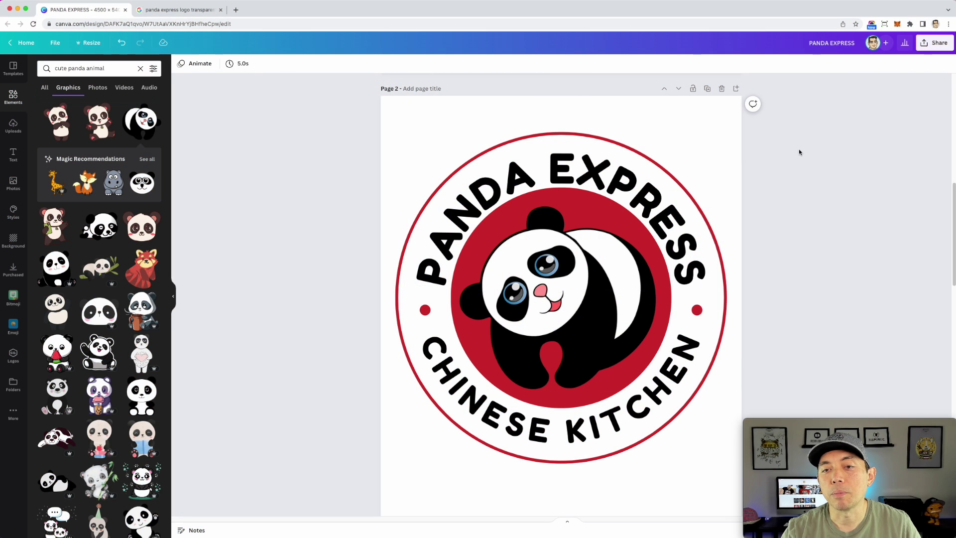
click(602, 186)
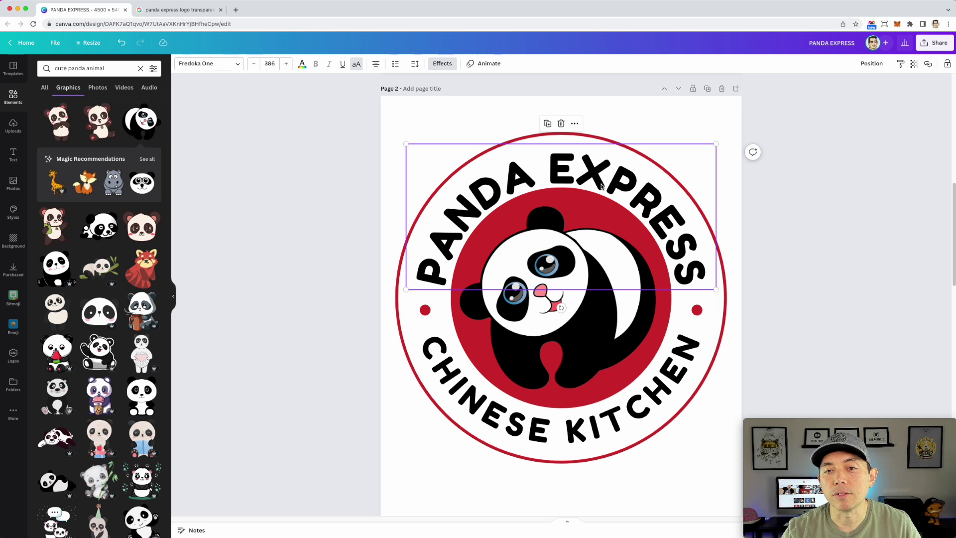
click(595, 175)
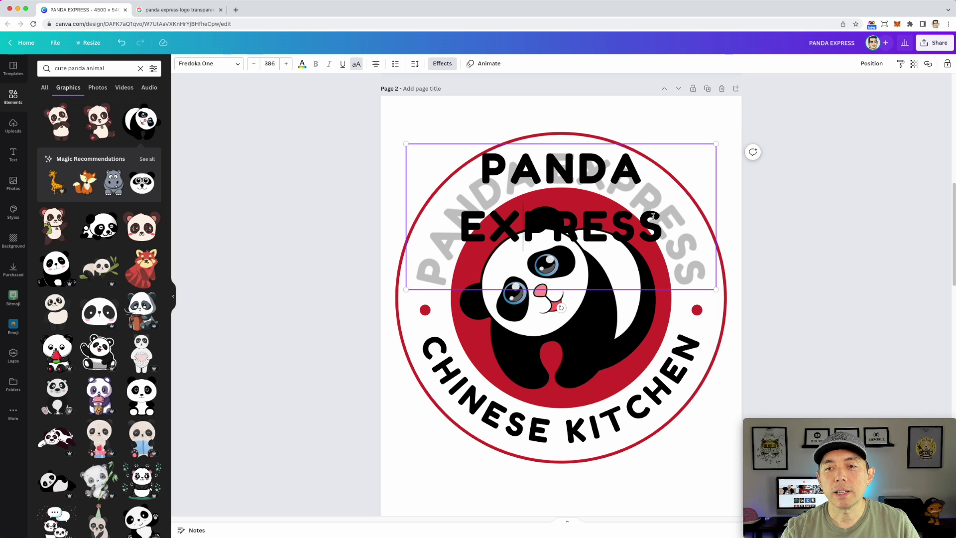
key(Escape)
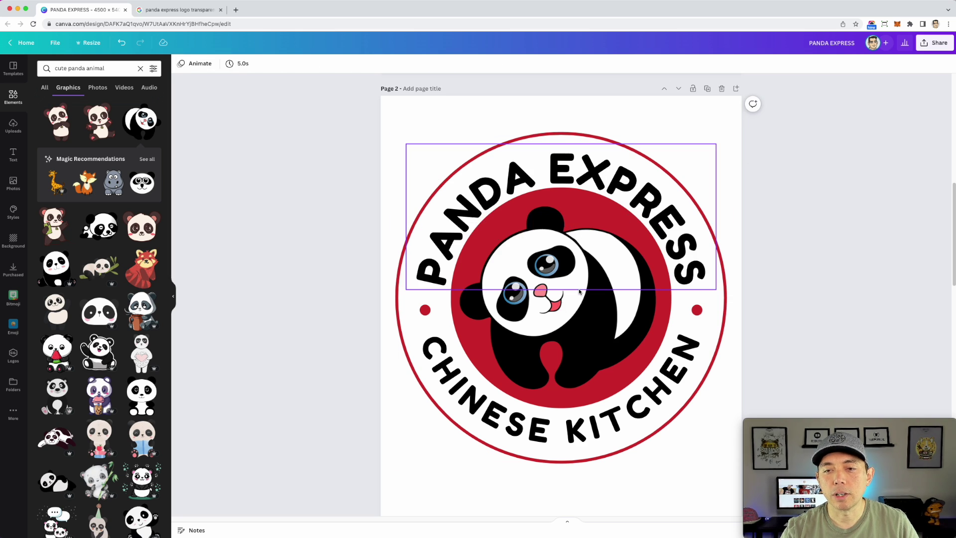
Search the graphics for "ghost" and add the pale ghost with the curled tail to the second page.
click(594, 328)
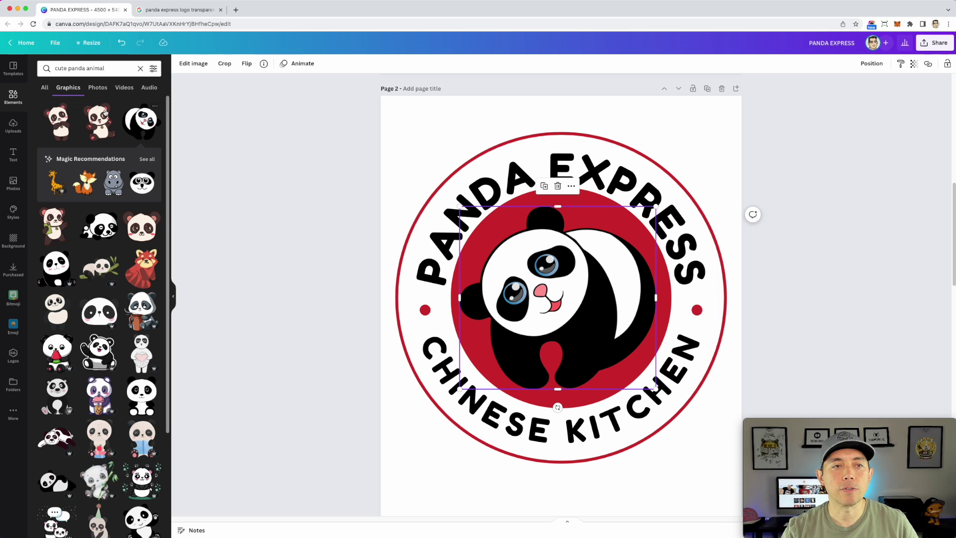
double_click(77, 68)
triple_click(82, 69)
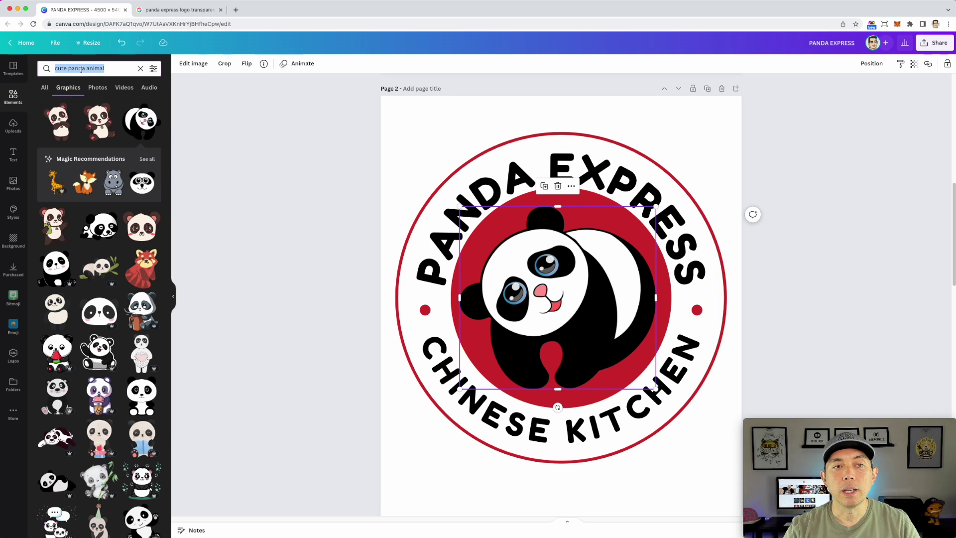
text(ghost)
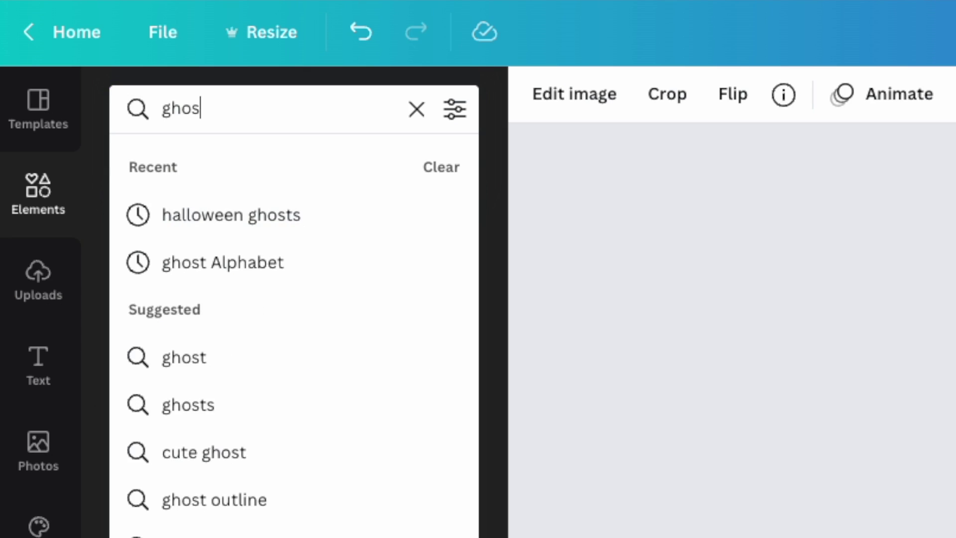
key(Return)
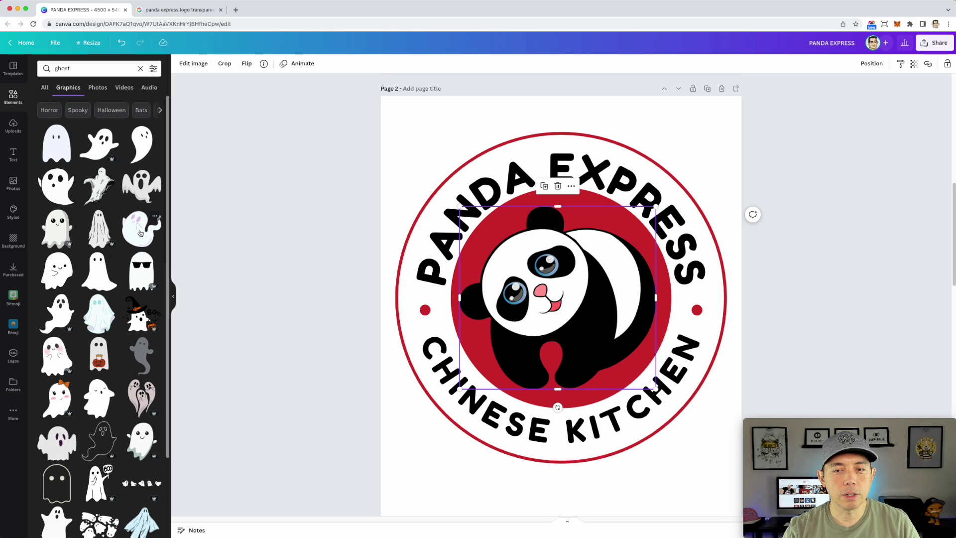
drag(142, 228, 600, 295)
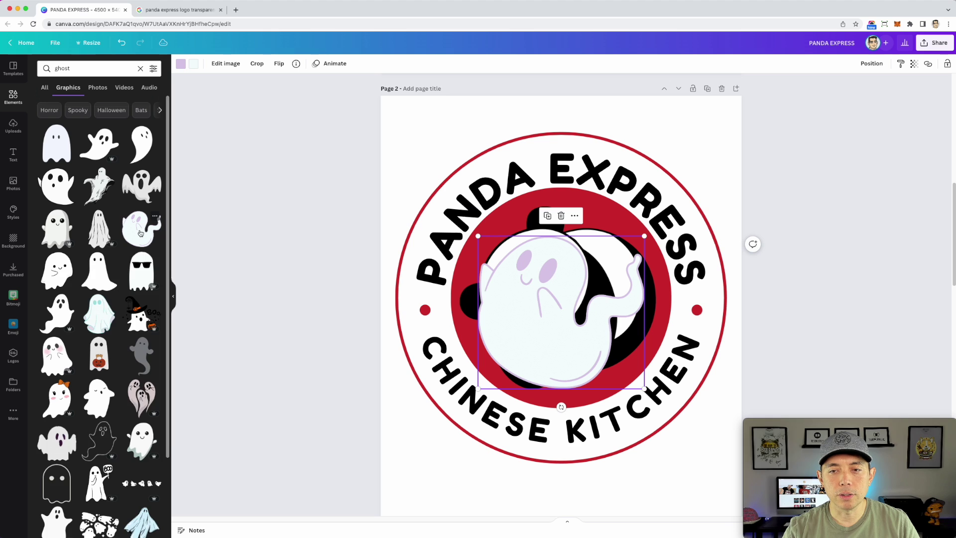
Move the ghost aside and delete the panda from the center of the enlarged logo.
mouse_move(577, 326)
mouse_down()
mouse_move(563, 318)
mouse_move(579, 332)
mouse_up()
click(527, 292)
drag(527, 293, 396, 265)
click(584, 314)
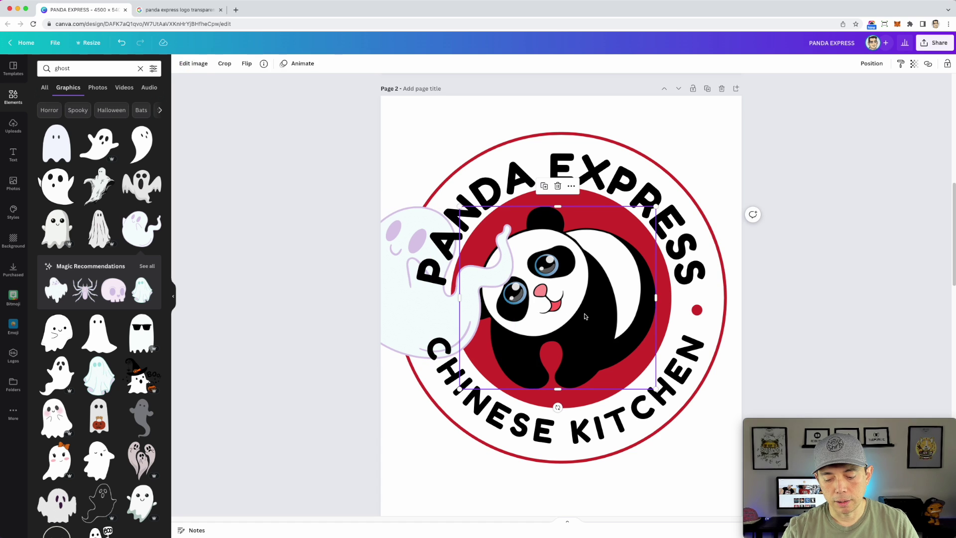
key(Delete)
Fit the ghost inside the red circle at a slightly larger size and change its purple lines to black.
click(408, 311)
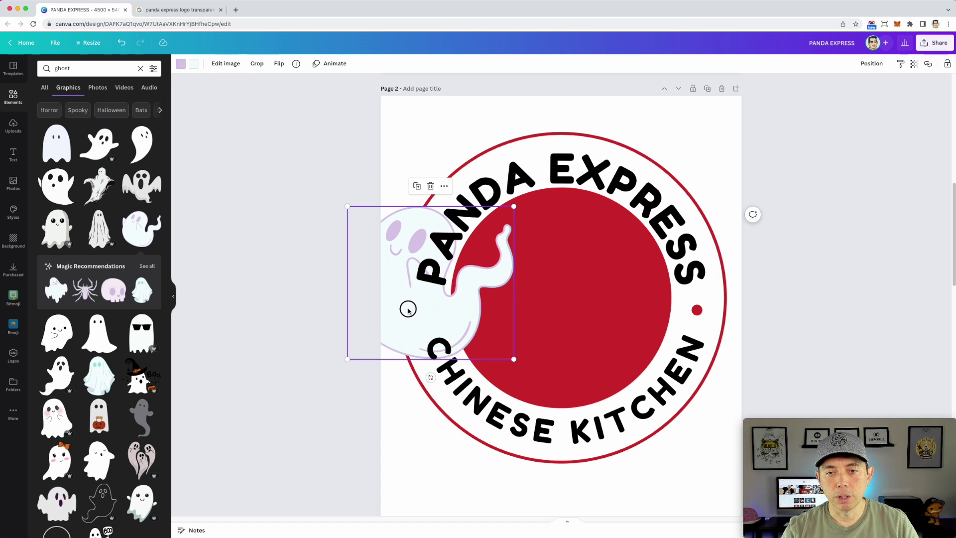
drag(406, 307, 533, 316)
drag(639, 371, 662, 391)
drag(592, 323, 592, 319)
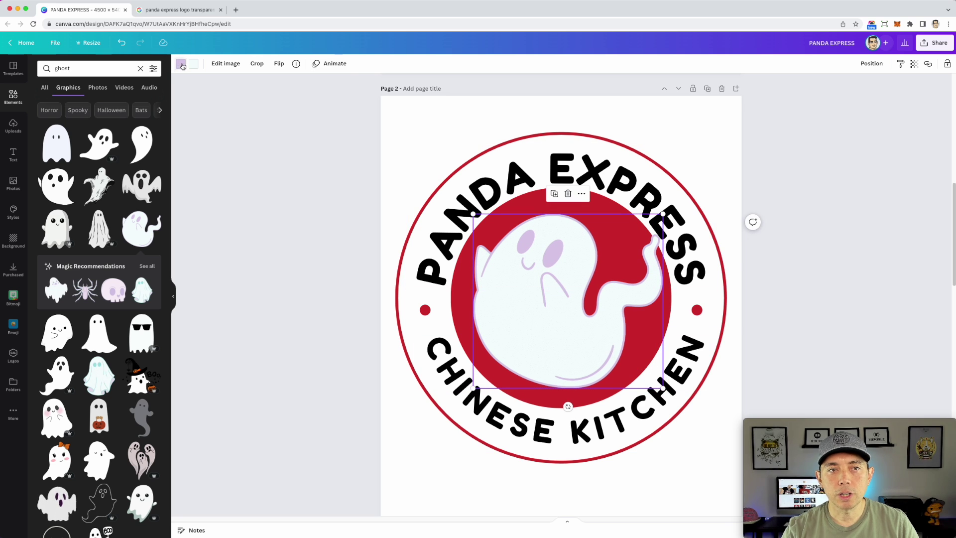
click(180, 64)
click(66, 105)
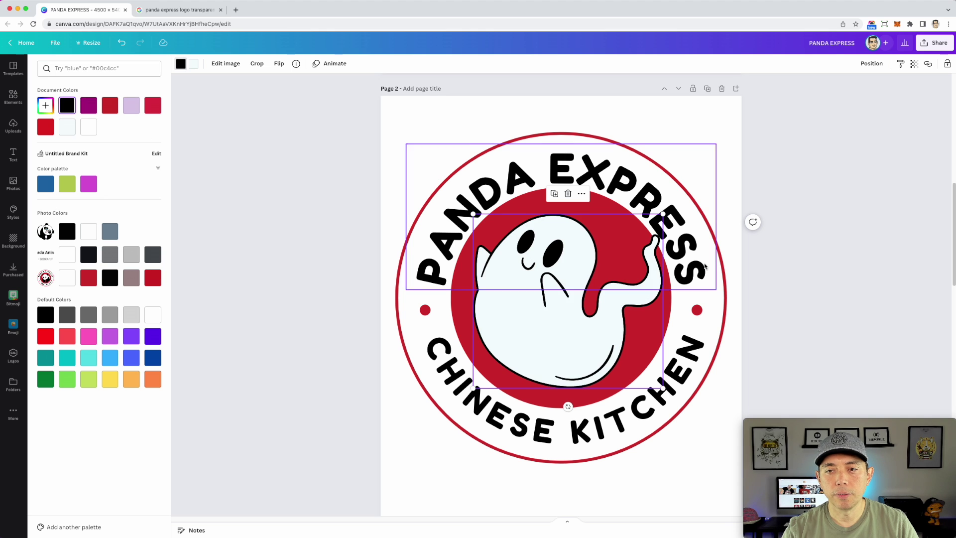
Replace the curved PANDA EXPRESS text on the second page with GHOST SQUAD.
click(582, 164)
click(582, 164)
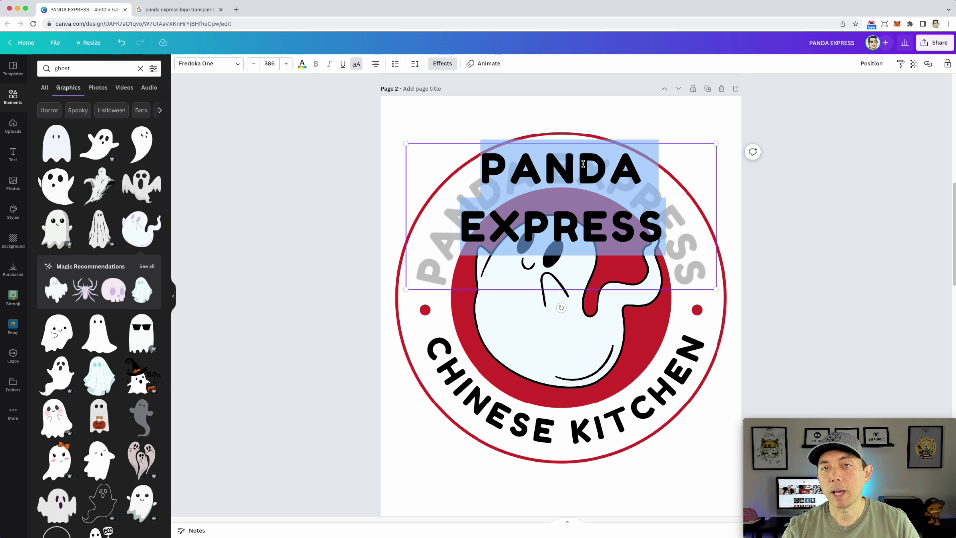
text(GH)
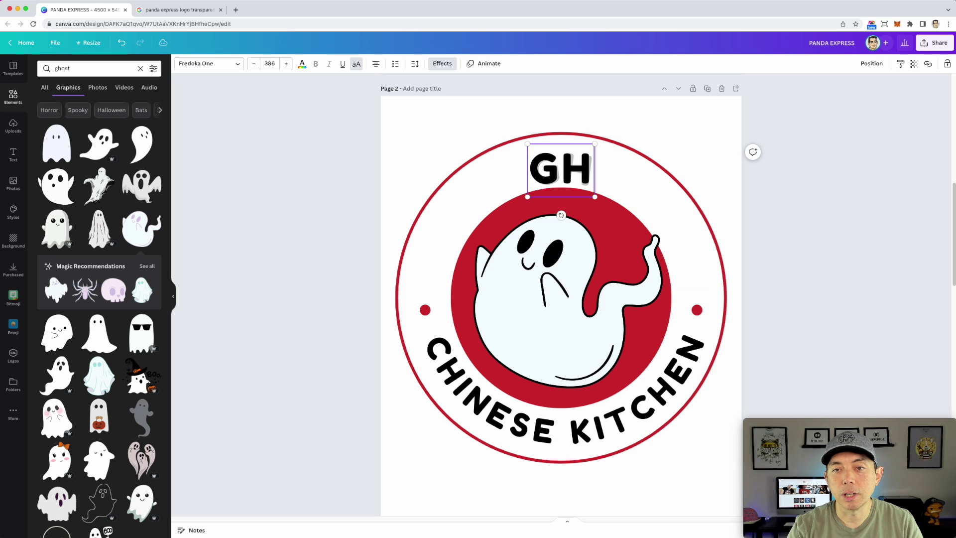
text(OST SQUAD)
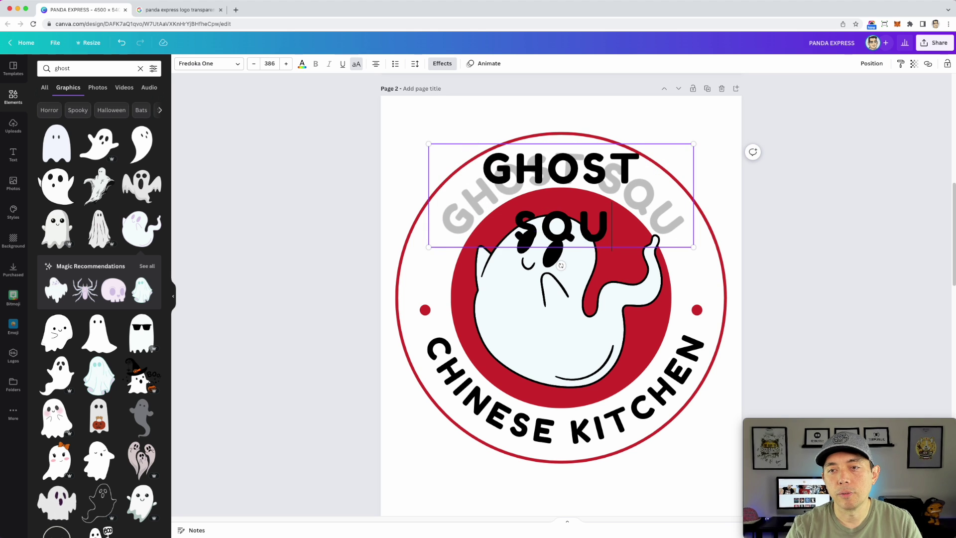
click(666, 100)
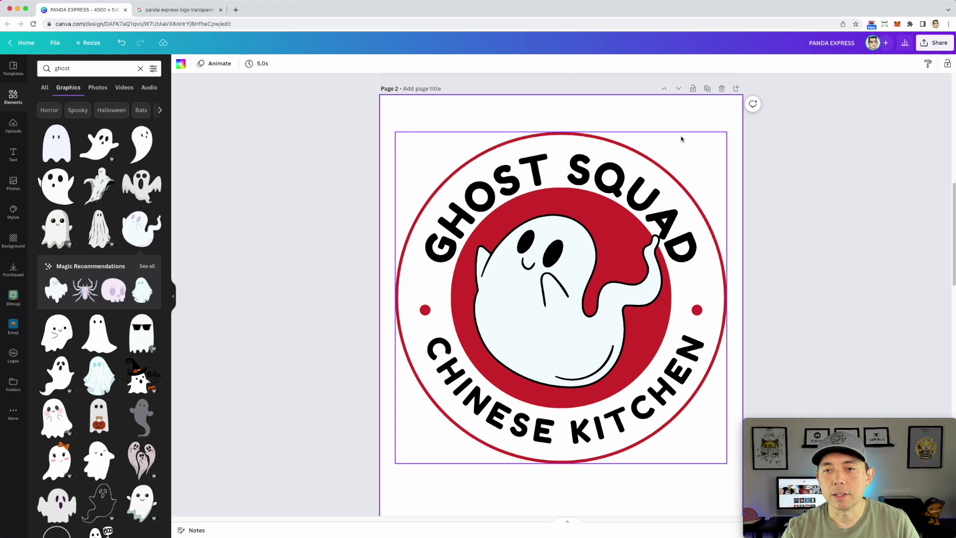
Enlarge the GHOST SQUAD text to size 436 and set its curve to 76 to fit the upper white ring.
drag(589, 173, 588, 171)
double_click(597, 173)
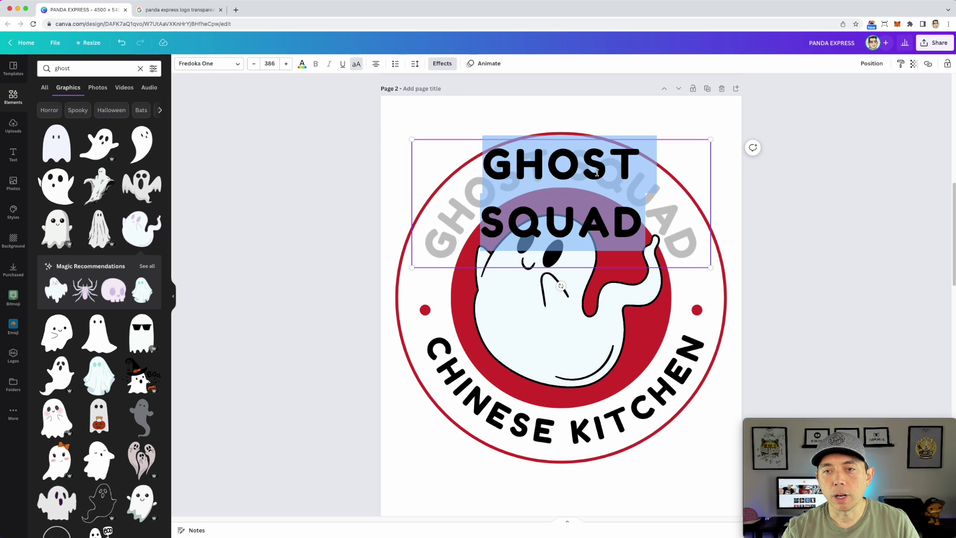
click(287, 64)
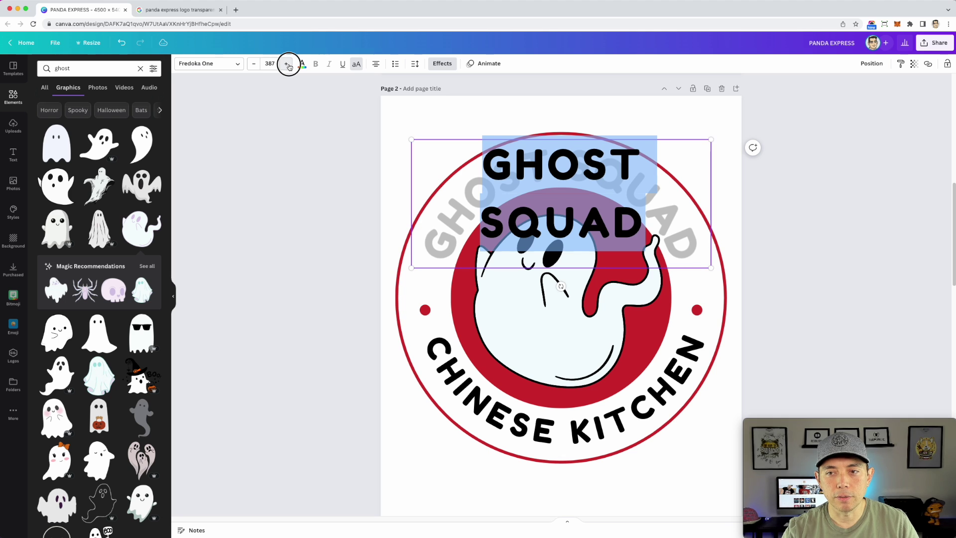
click(288, 64)
click(288, 64)
click(287, 64)
click(288, 64)
click(287, 64)
click(287, 64)
click(287, 64)
click(287, 64)
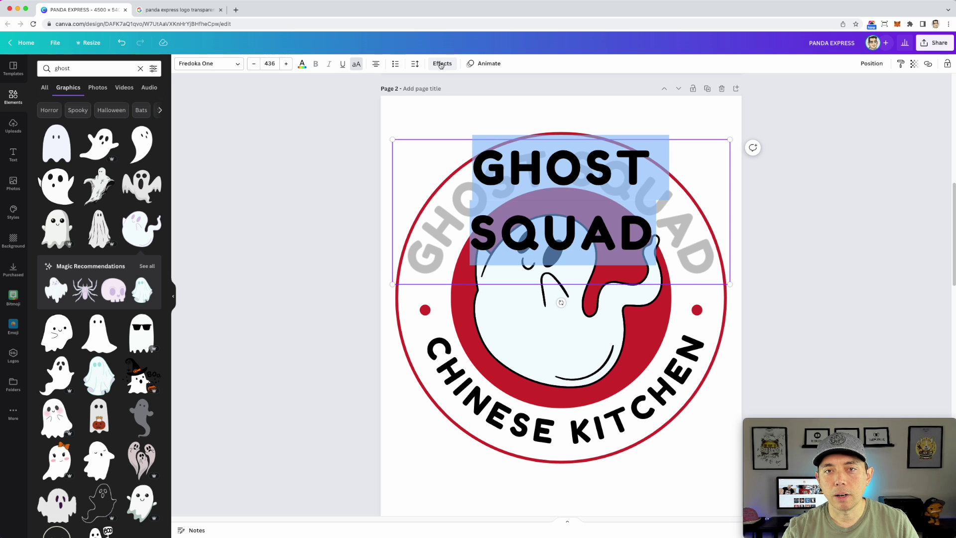
click(442, 63)
drag(146, 337, 144, 336)
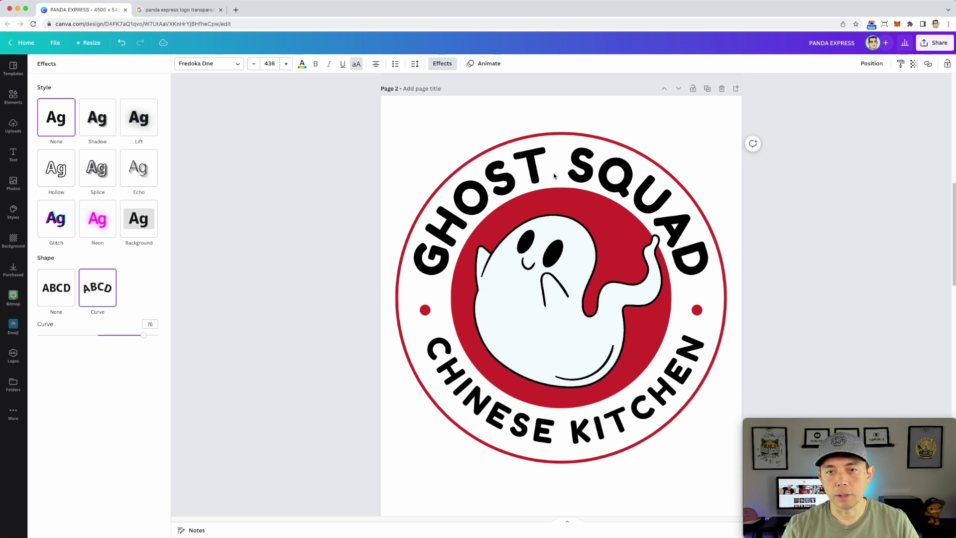
Replace the curved CHINESE KITCHEN text with JUST HERE WITH MY BOOS.
click(580, 438)
double_click(580, 438)
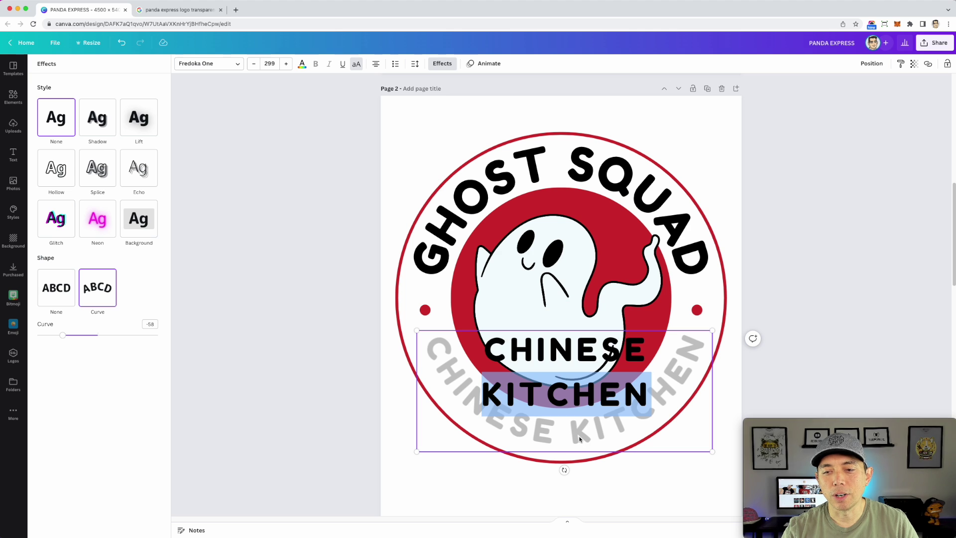
click(580, 438)
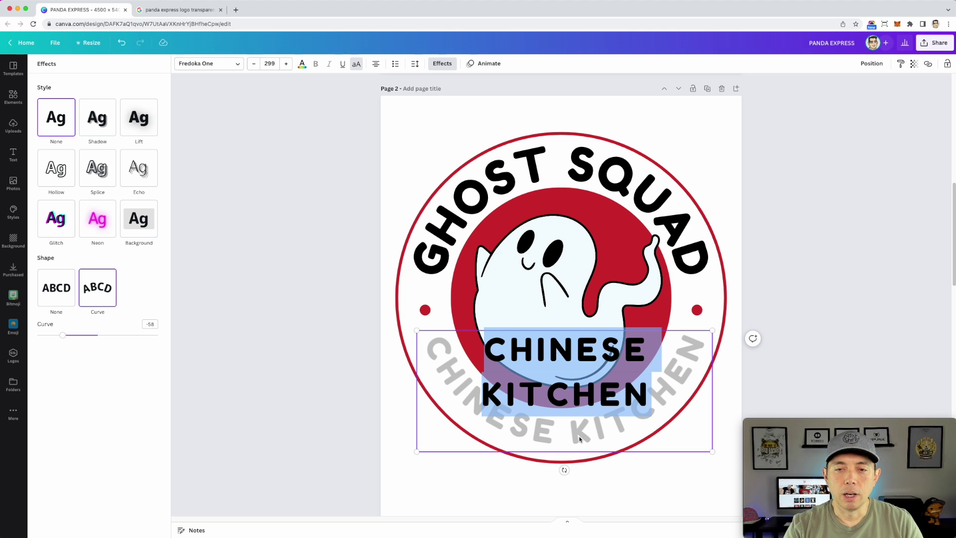
text(HER)
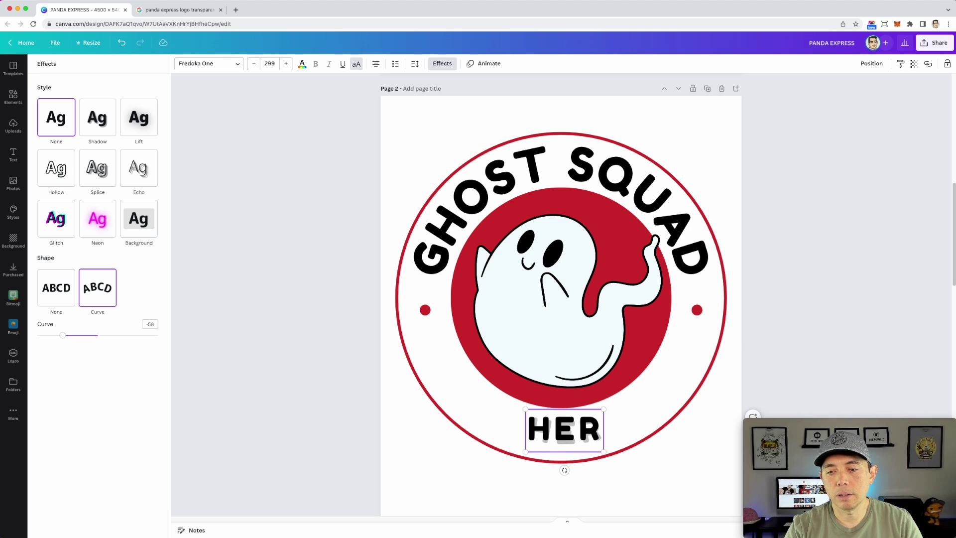
text(E WITH M)
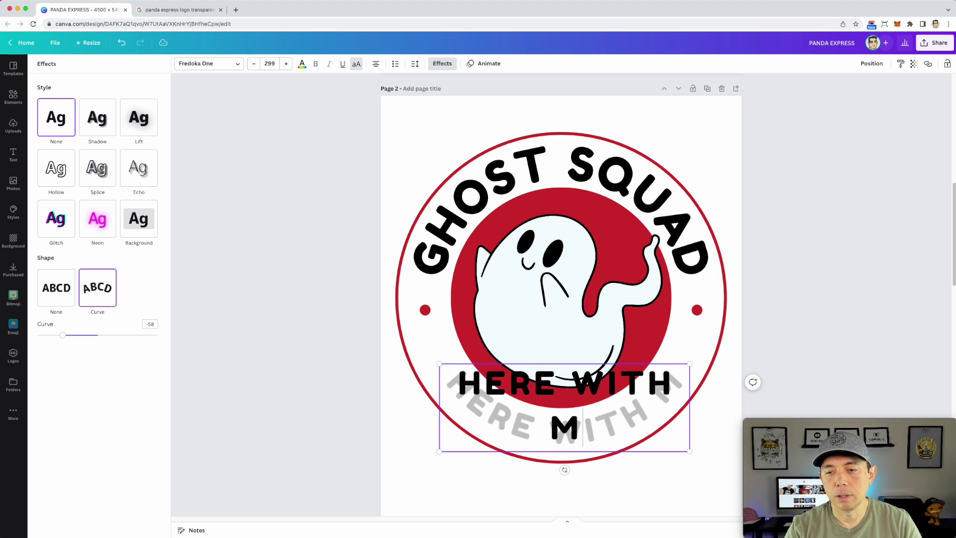
text(Y BOOS)
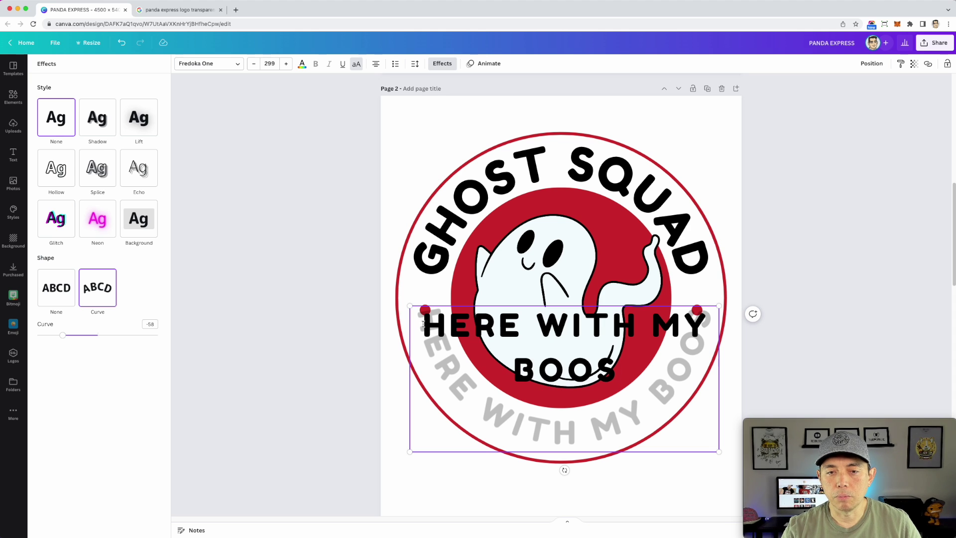
click(446, 320)
text(JUST)
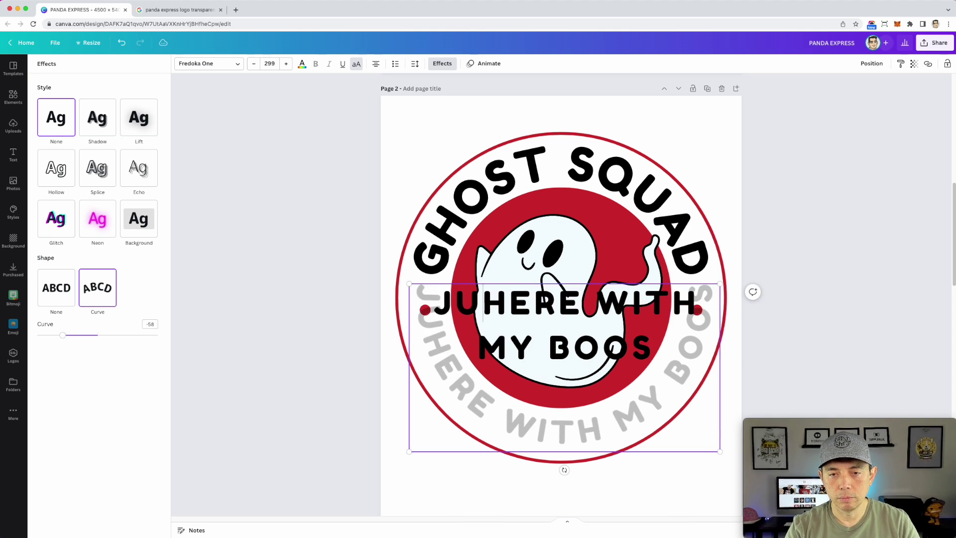
Reduce all of the JUST HERE WITH MY BOOS text to size 264 and set its letter spacing to 21.
key(super+a)
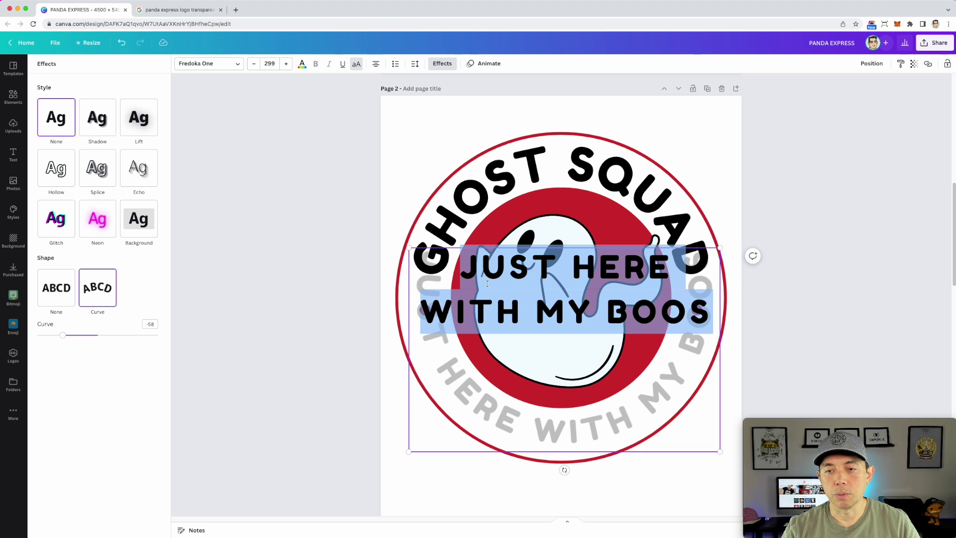
click(253, 64)
click(253, 63)
click(254, 63)
click(254, 64)
click(254, 66)
click(253, 65)
click(254, 65)
click(254, 65)
click(254, 65)
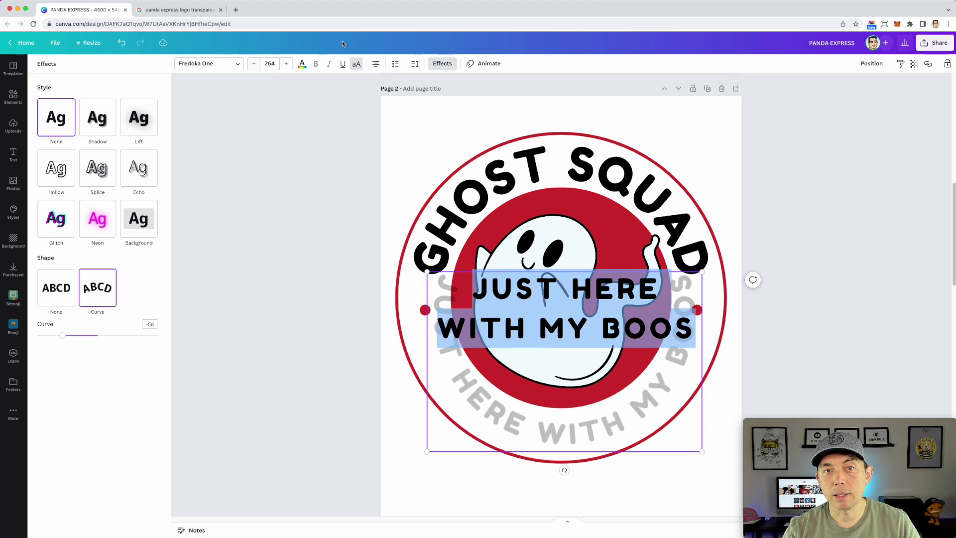
click(415, 64)
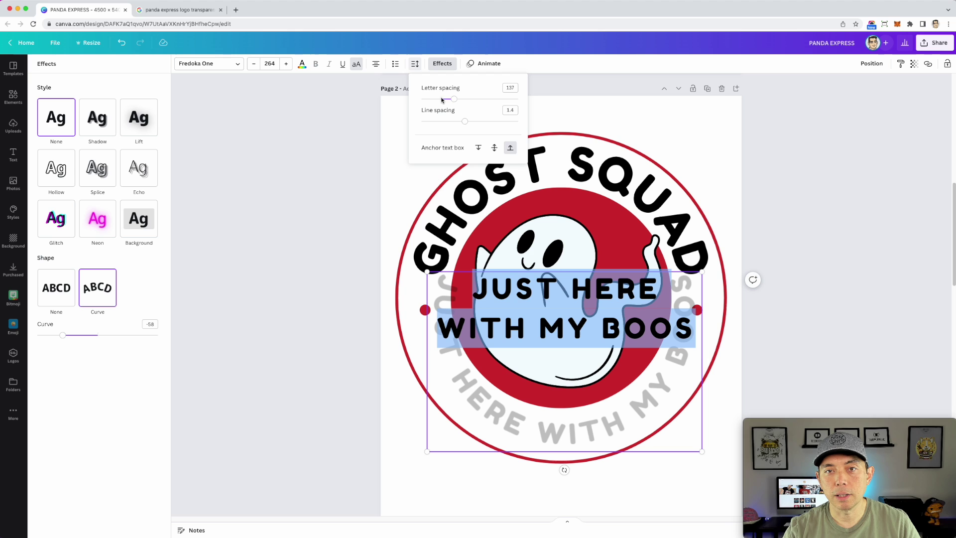
drag(453, 101, 443, 99)
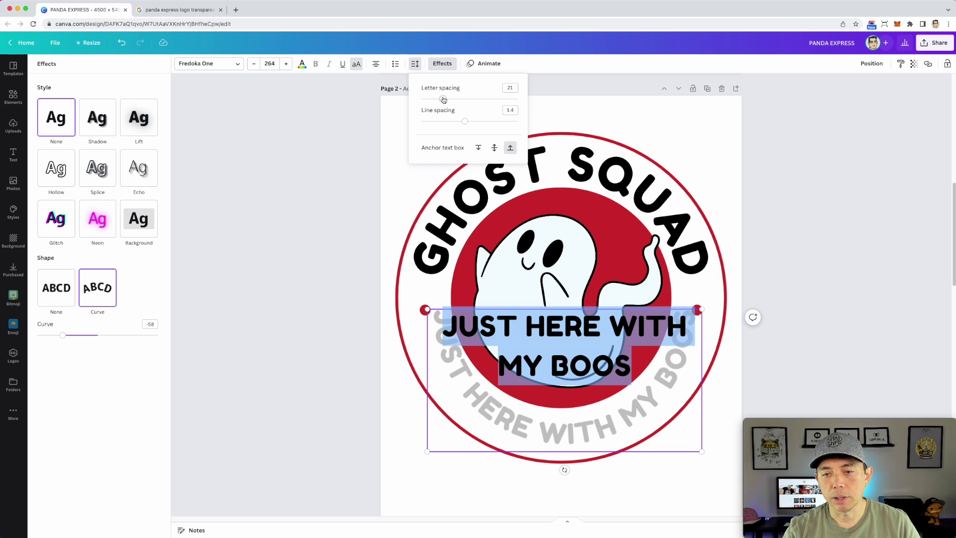
Set the curve of the JUST HERE WITH MY BOOS text to -51 and center it in the lower white ring.
click(443, 63)
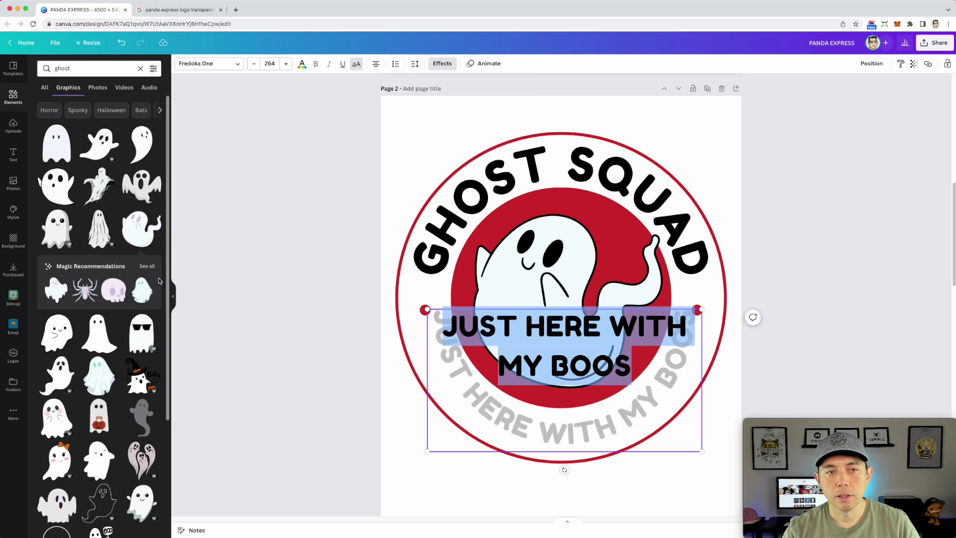
click(442, 64)
drag(62, 335, 67, 339)
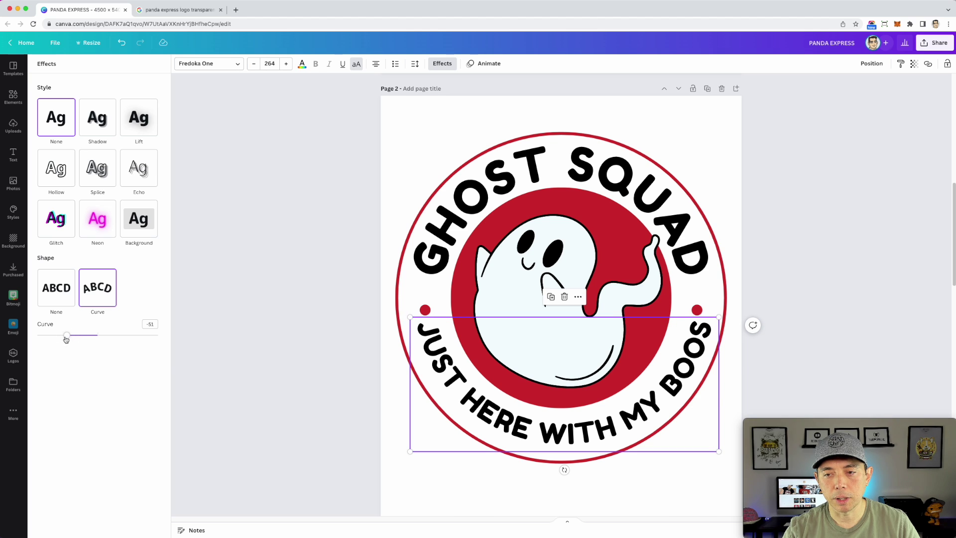
drag(593, 424, 593, 423)
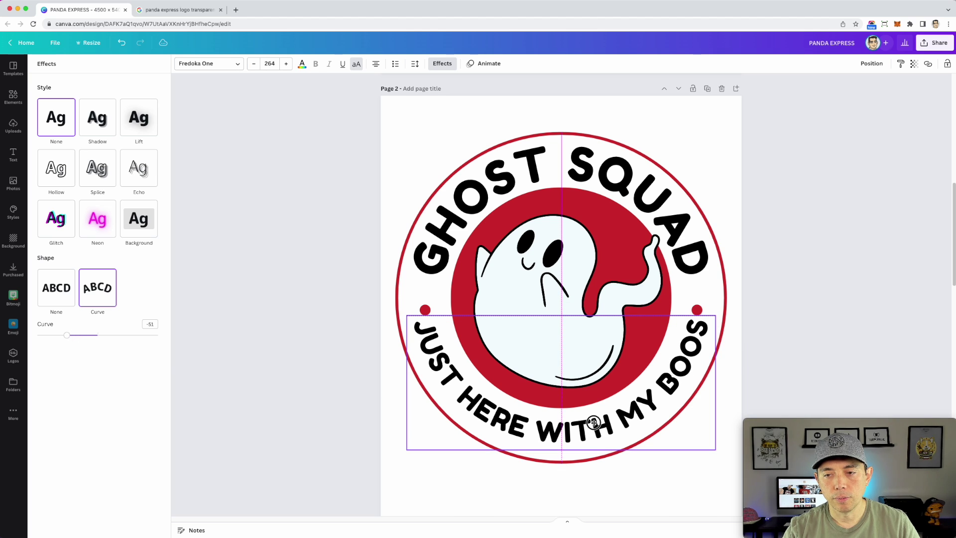
Move the two red dots slightly up and outward so they sit between the ends of the upper and lower curved texts.
click(425, 310)
drag(424, 310, 421, 299)
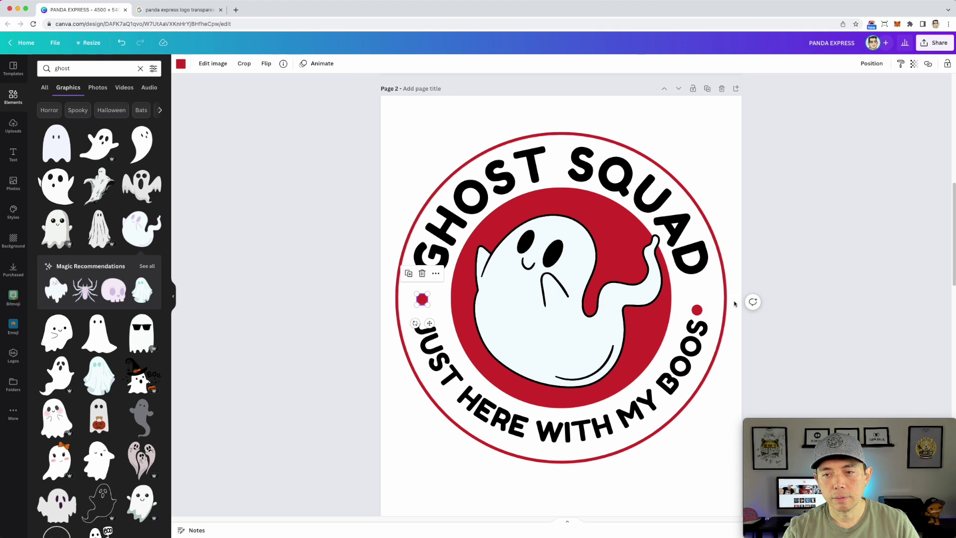
drag(697, 309, 700, 298)
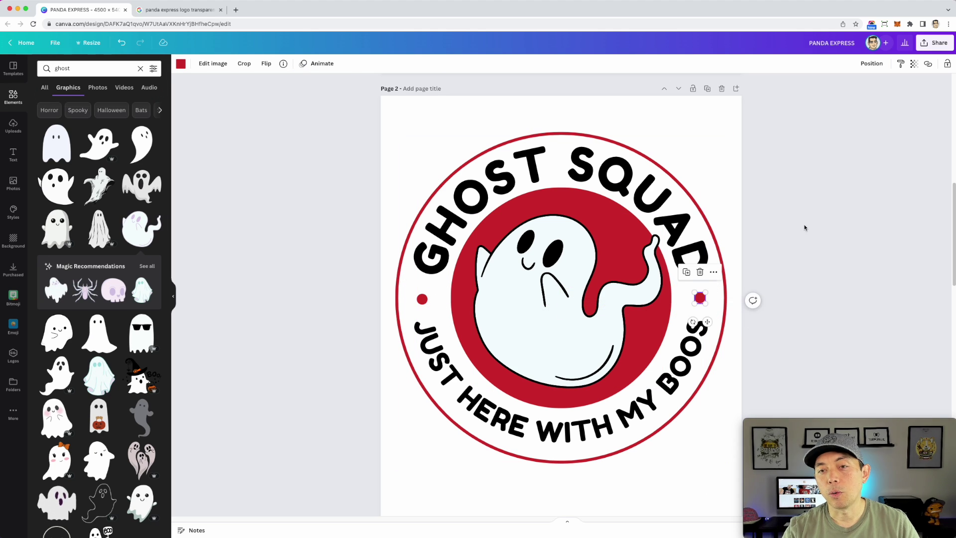
click(503, 90)
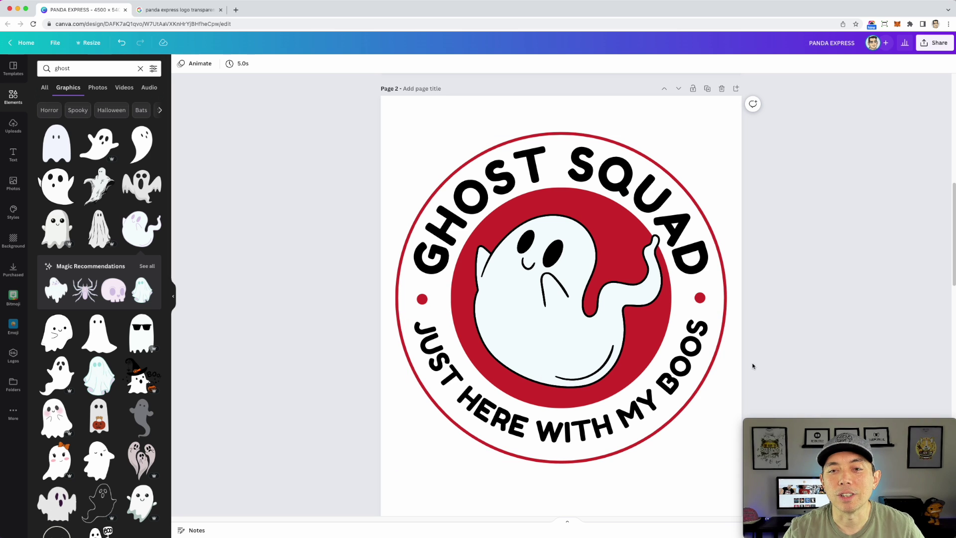